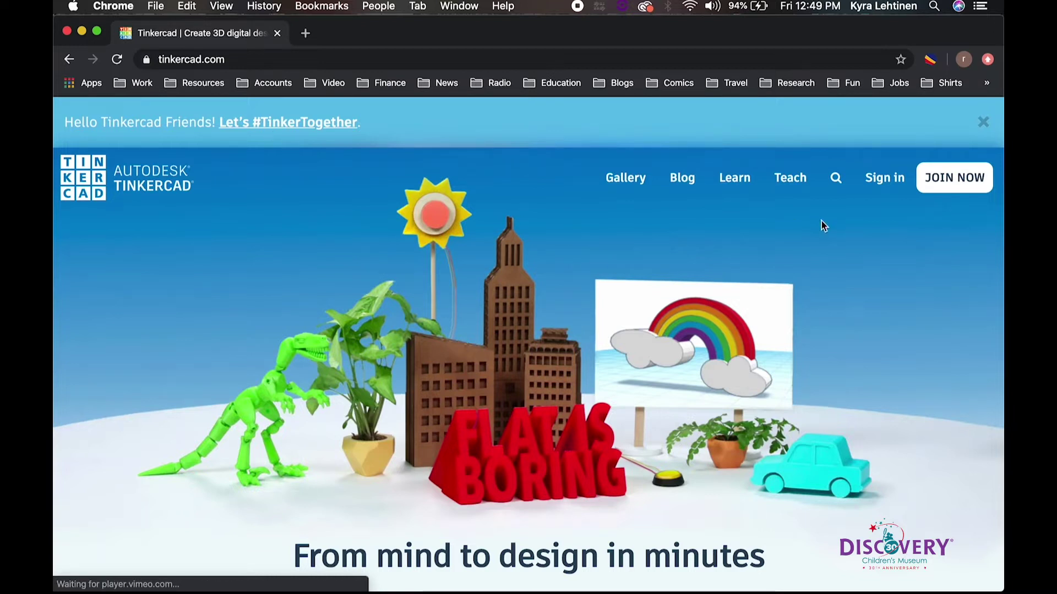
Step: Sign in to the Autodesk account using the account's email address and password
{"action": "left_click", "coordinate": [878, 183]}
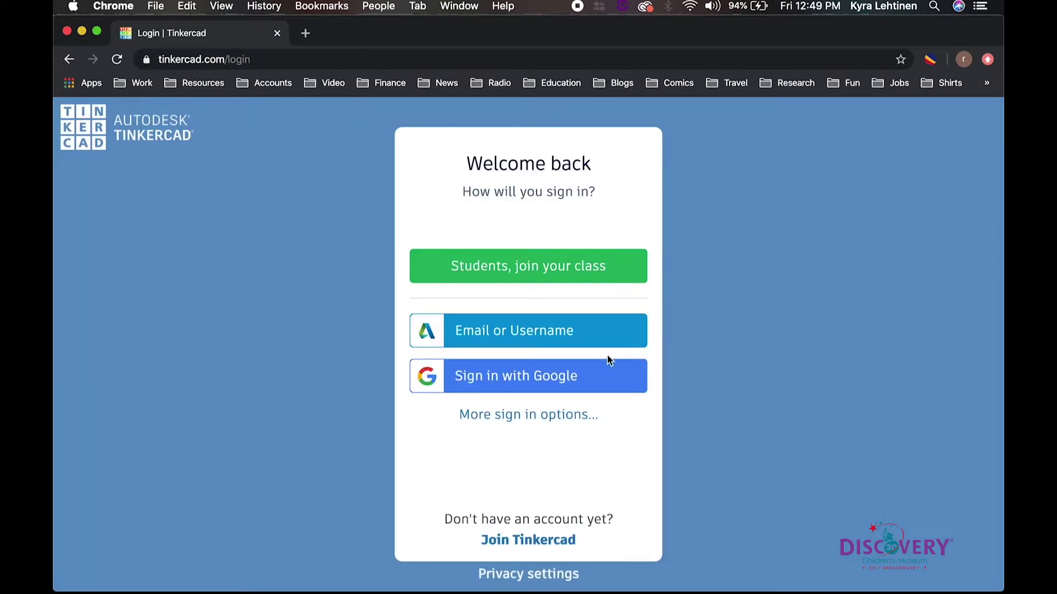
{"action": "left_click", "coordinate": [616, 330]}
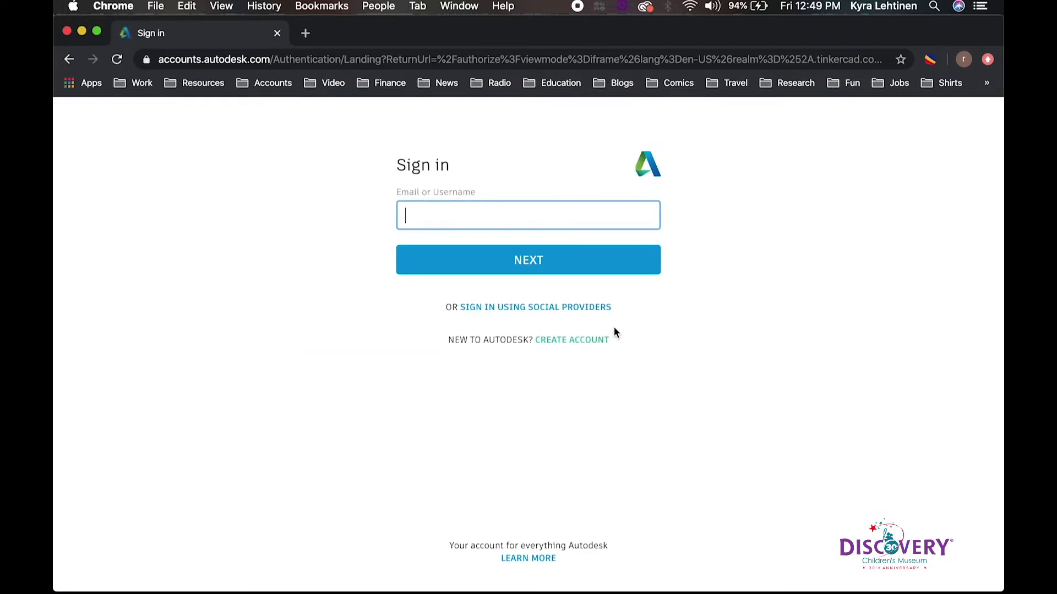
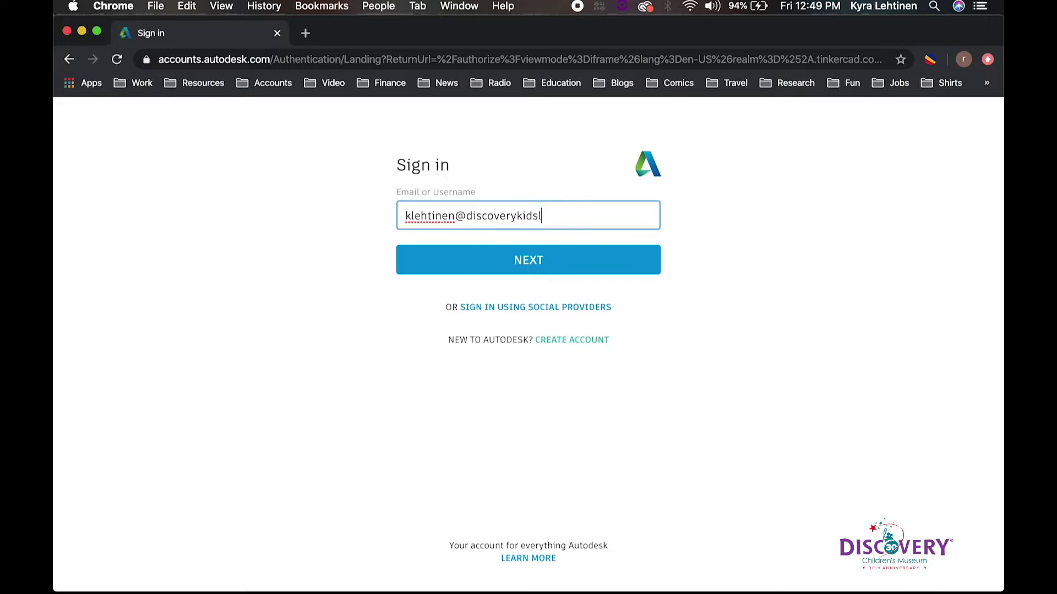
{"action": "key", "text": "Return"}
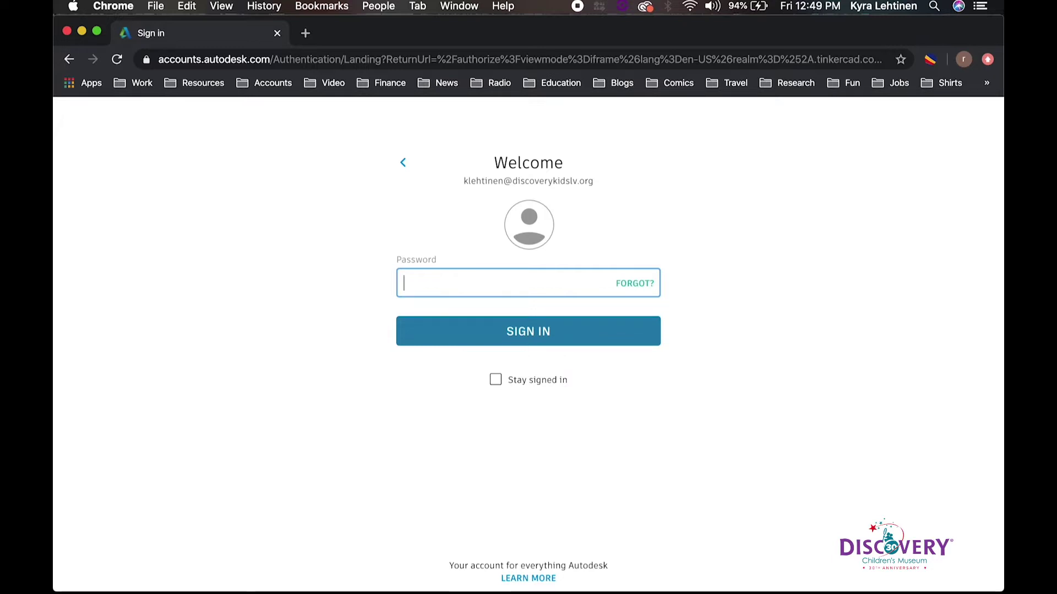
{"action": "type", "text": "••"}
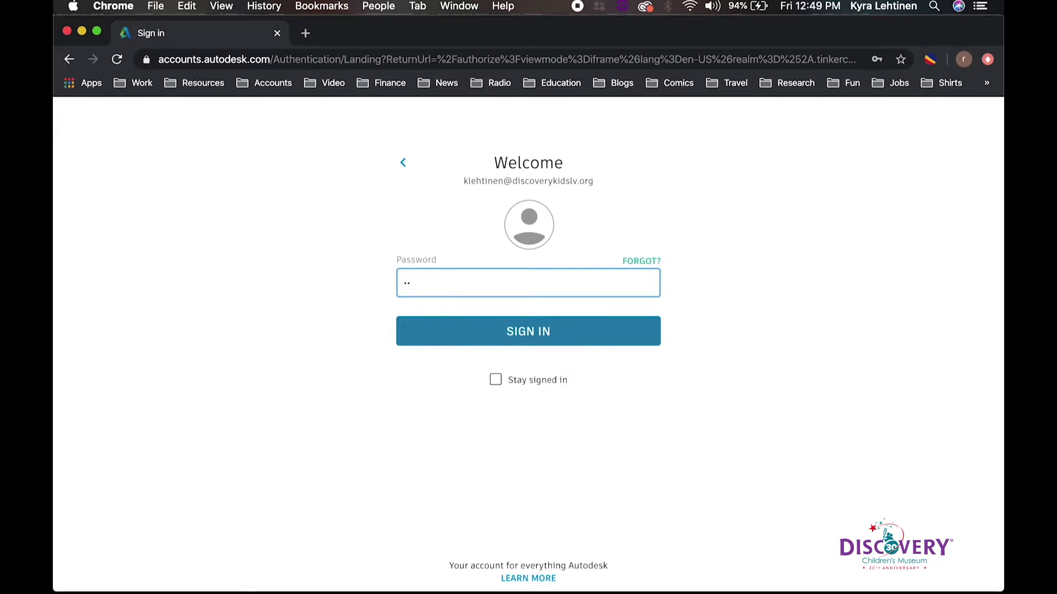
{"action": "type", "text": "••••••••••••"}
{"action": "key", "text": "Return"}
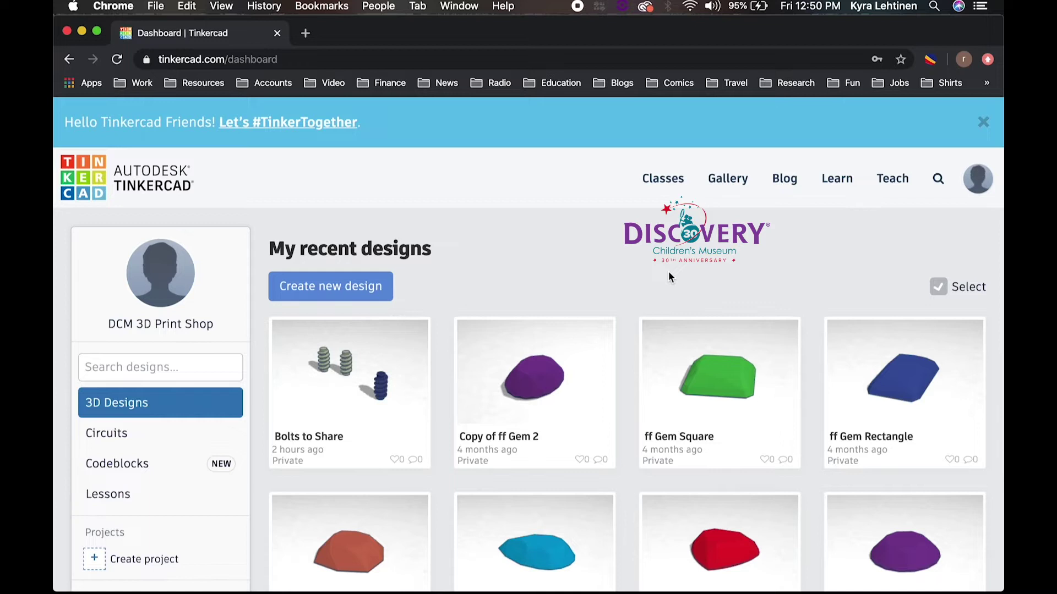
Step: Create a new blank 3D design from the My recent designs dashboard
{"action": "left_click", "coordinate": [380, 287]}
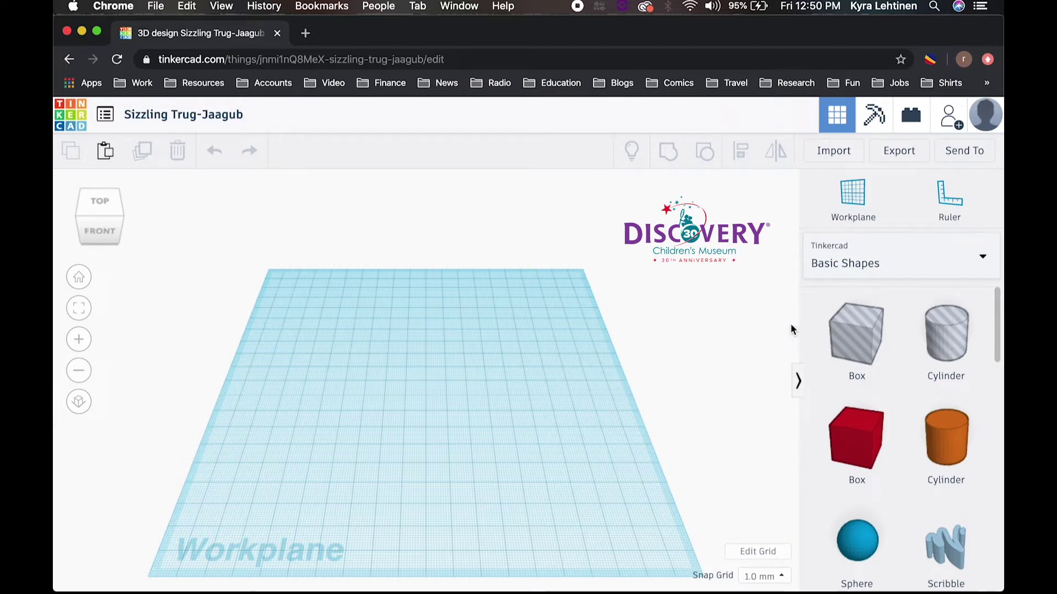
{"action": "scroll", "coordinate": [916, 405], "scroll_direction": "down", "scroll_amount": 5}
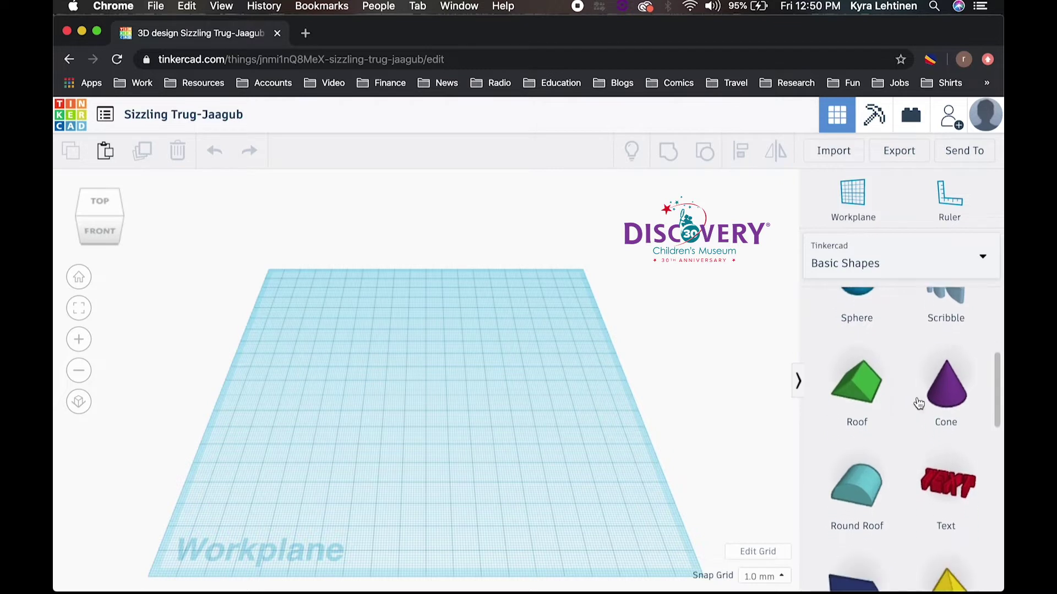
{"action": "scroll", "coordinate": [919, 404], "scroll_direction": "down", "scroll_amount": 3}
{"action": "scroll", "coordinate": [919, 404], "scroll_direction": "up", "scroll_amount": 8}
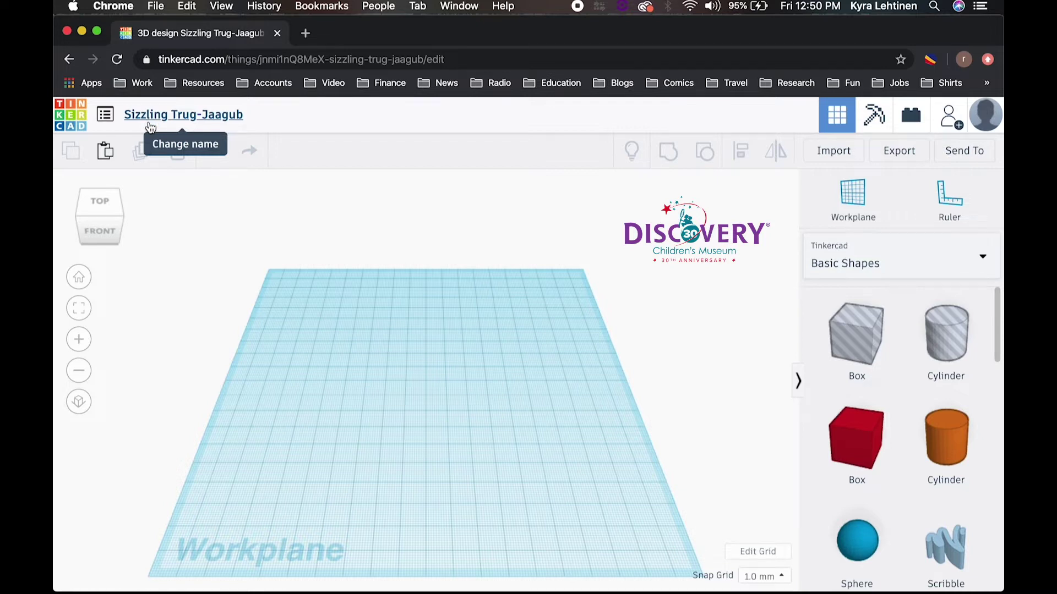
{"action": "left_click", "coordinate": [150, 122]}
Step: Enter 'Bookmark' as the design's title
{"action": "type", "text": "B"}
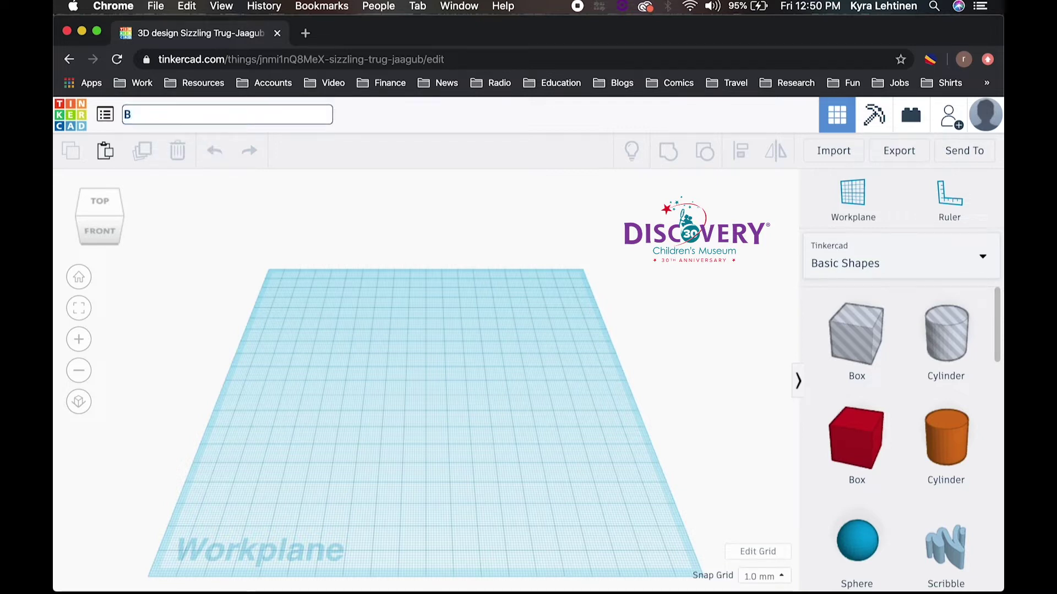
{"action": "type", "text": "ookmark"}
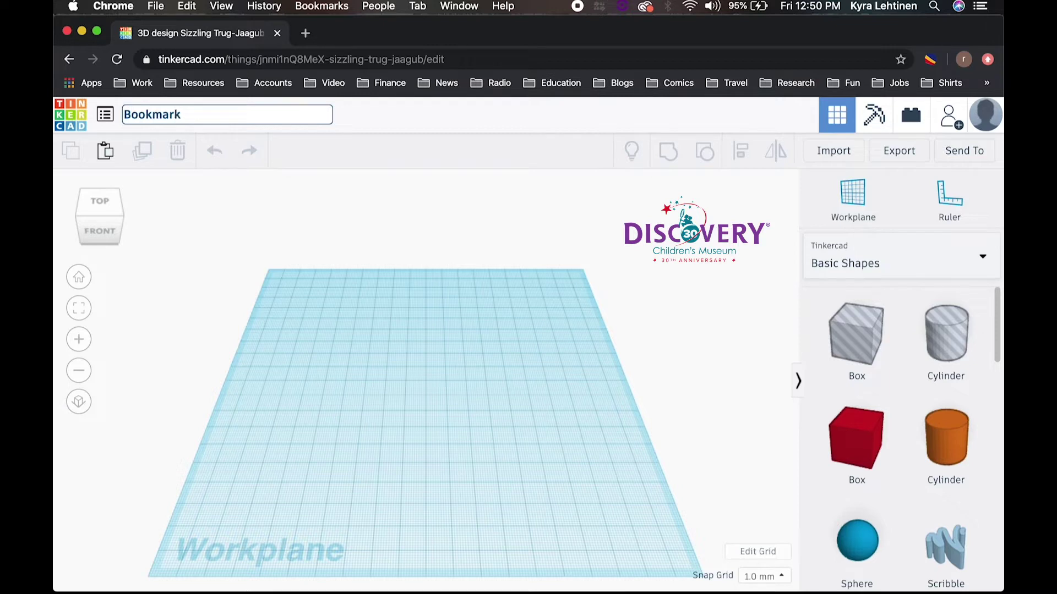
{"action": "key", "text": "Return"}
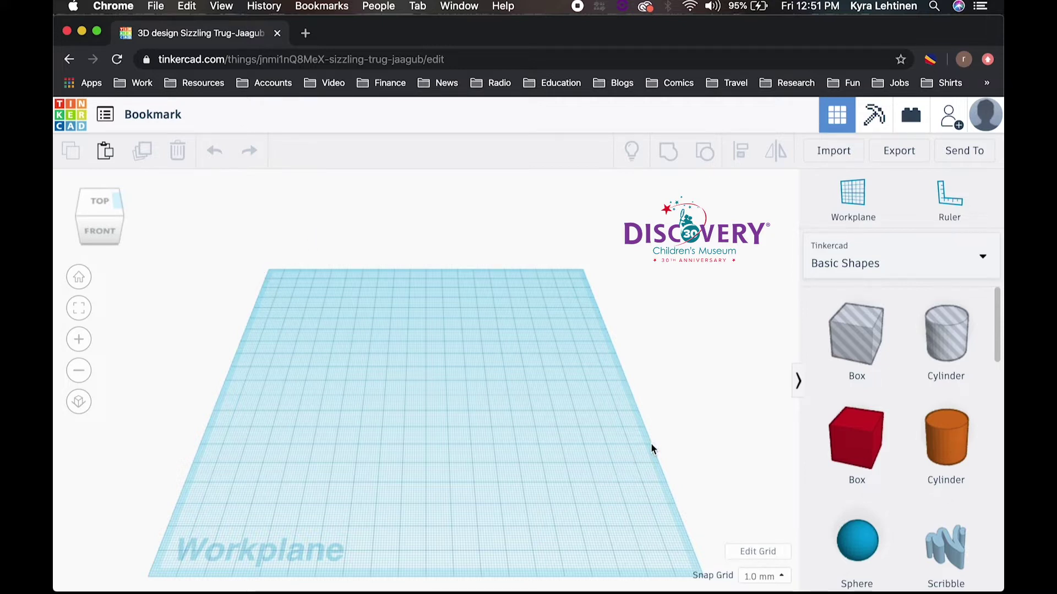
Step: Place a red Box shape at the centre of the workplane
{"action": "left_click", "coordinate": [867, 439]}
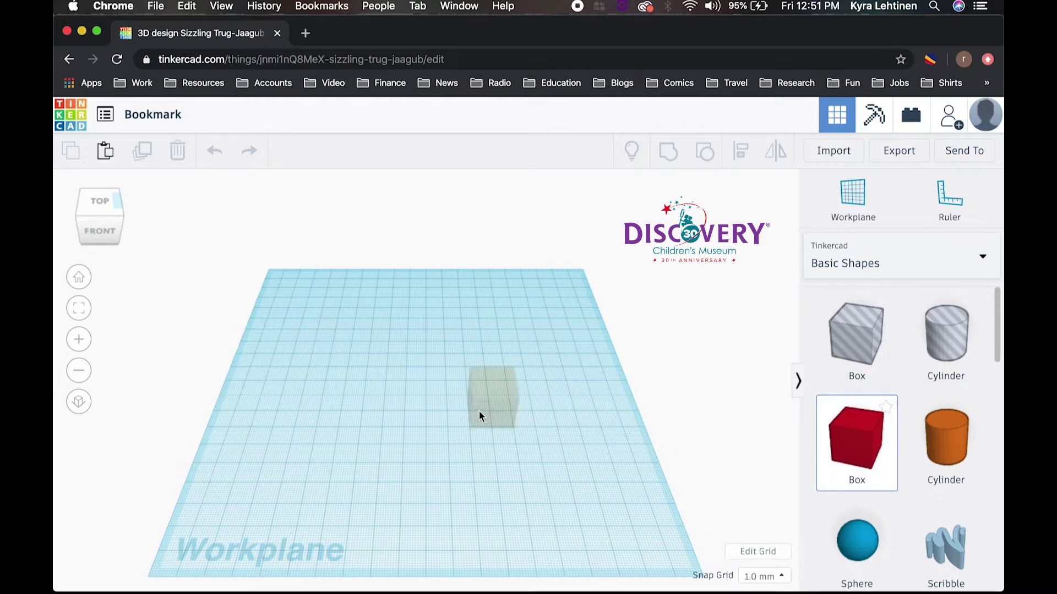
{"action": "left_click", "coordinate": [435, 412]}
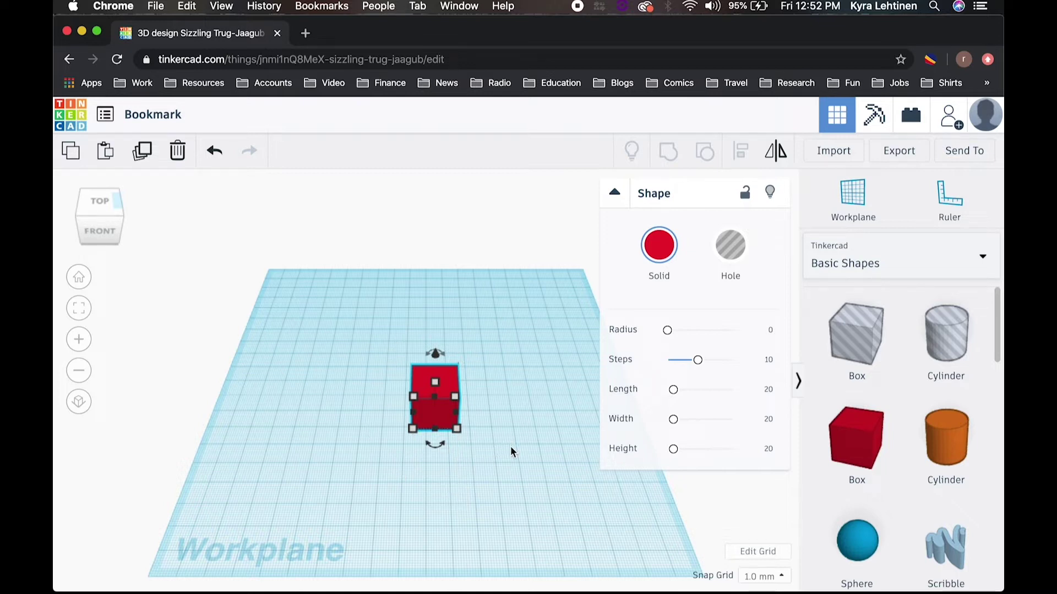
{"action": "right_click_drag", "start_coordinate": [511, 445], "coordinate": [513, 420]}
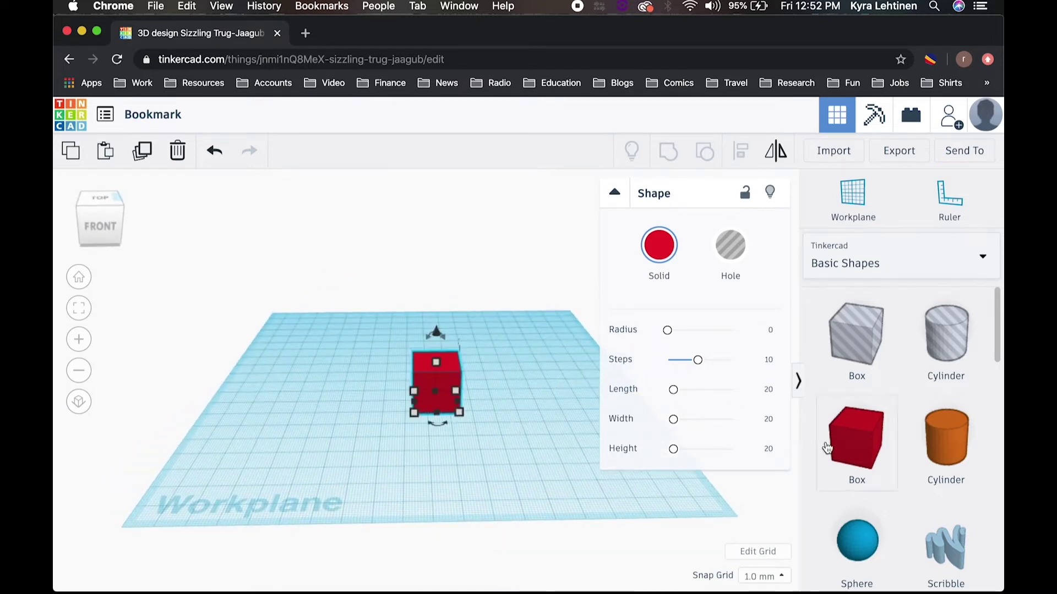
Step: Add a second box, move it beside the first, then delete it
{"action": "left_click_drag", "start_coordinate": [851, 443], "coordinate": [523, 457]}
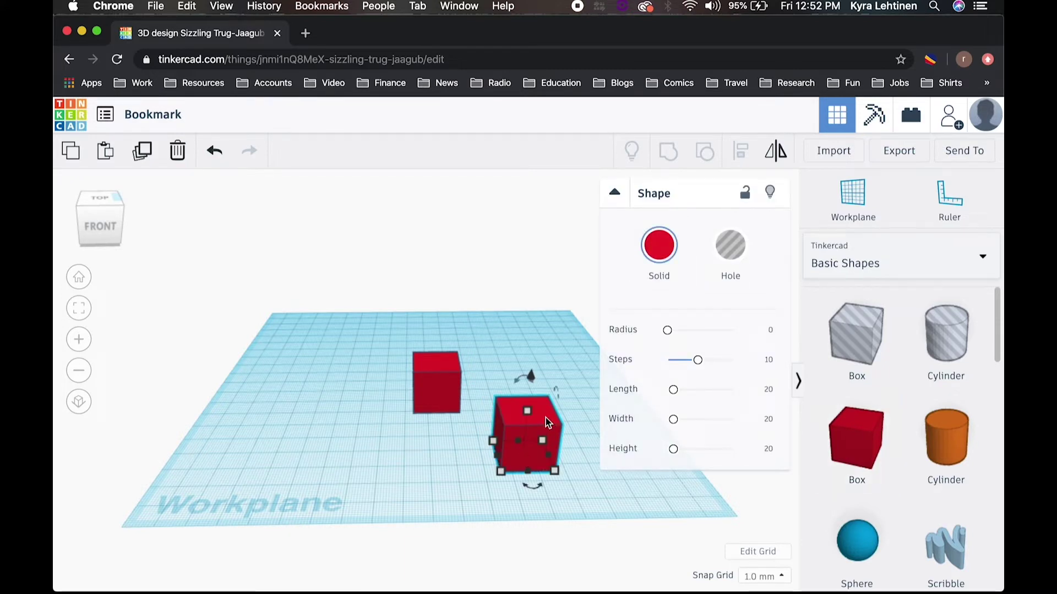
{"action": "left_click_drag", "start_coordinate": [546, 418], "coordinate": [424, 429]}
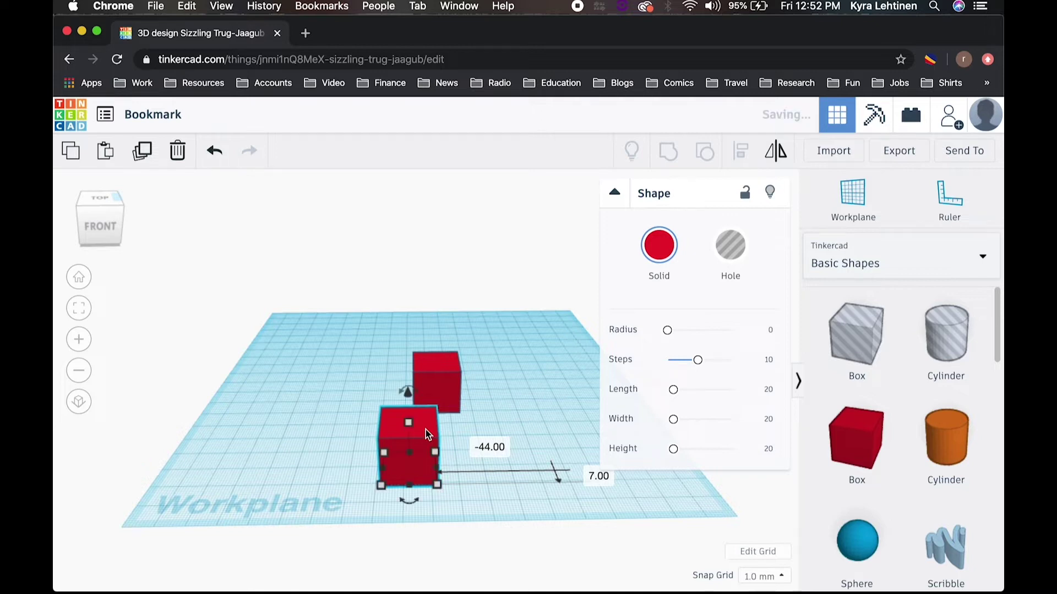
{"action": "right_click_drag", "start_coordinate": [301, 458], "coordinate": [307, 480]}
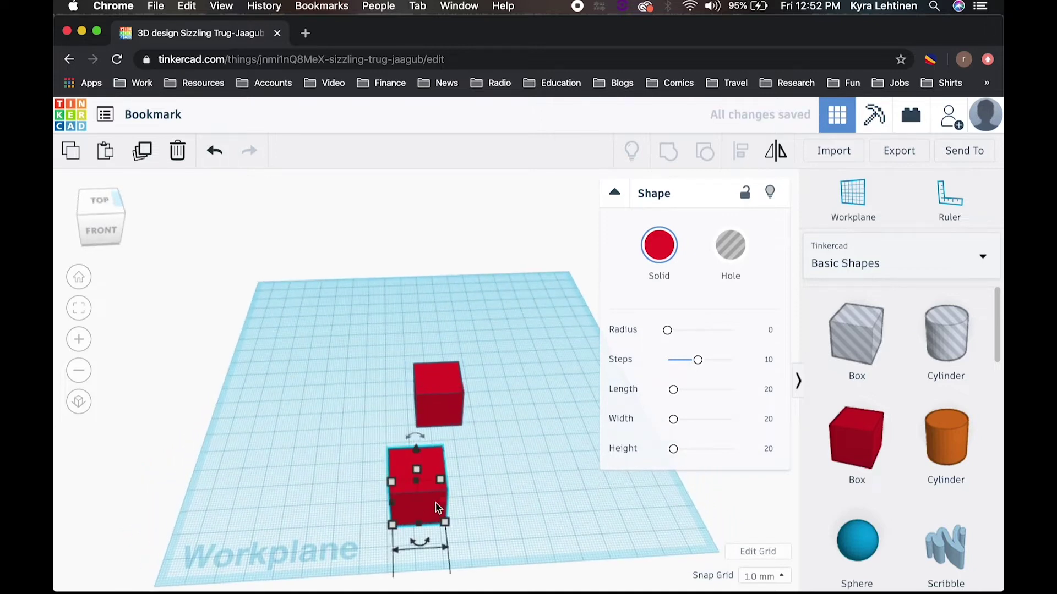
{"action": "right_click_drag", "start_coordinate": [415, 503], "coordinate": [416, 511]}
{"action": "left_click_drag", "start_coordinate": [416, 511], "coordinate": [521, 440]}
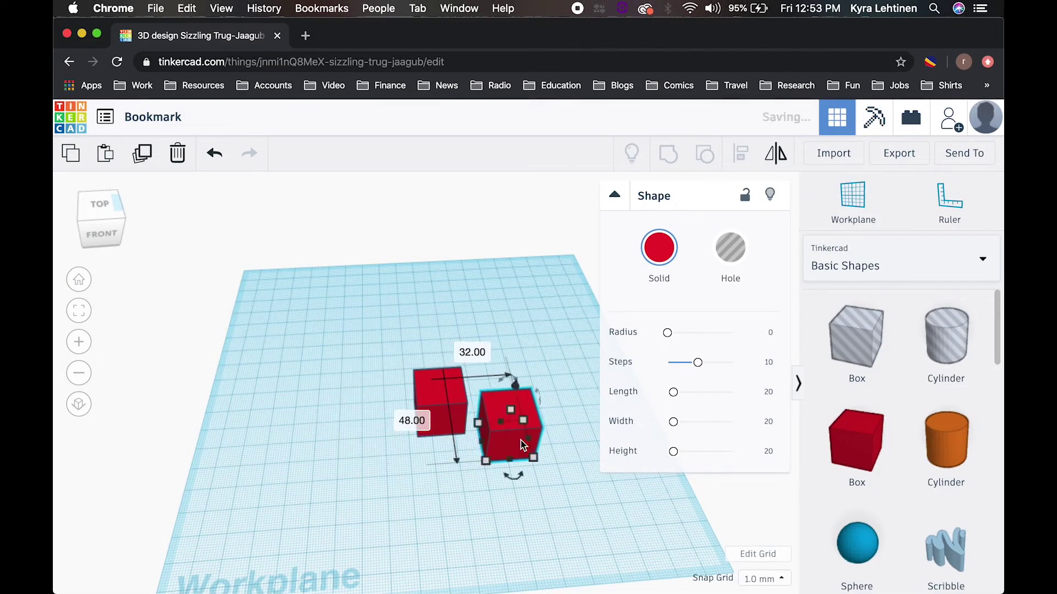
{"action": "key", "text": "Delete"}
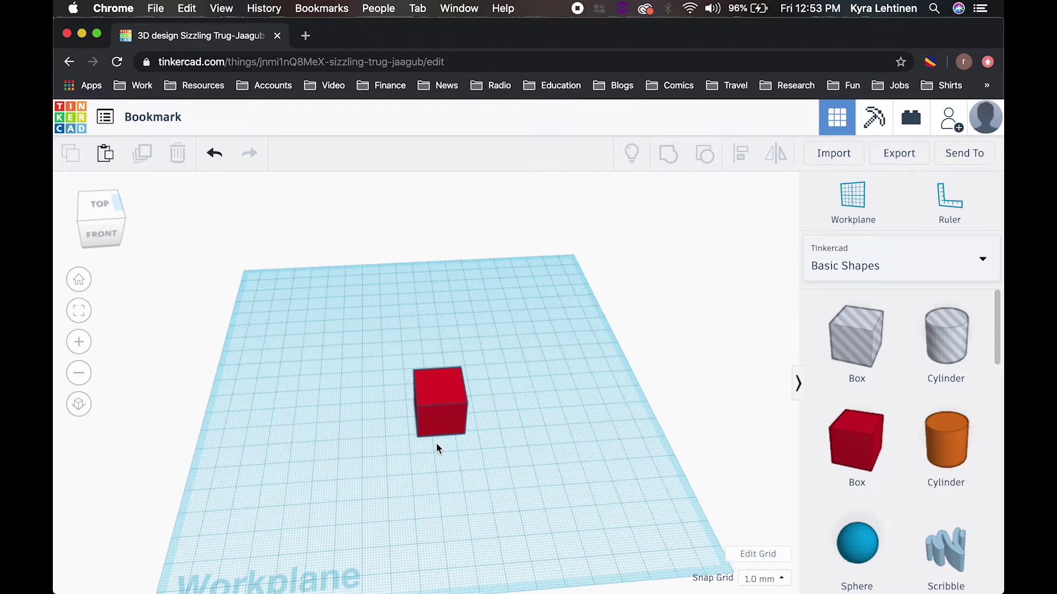
Step: Stretch the red box larger, then undo it back to 20 by 20
{"action": "right_click_drag", "start_coordinate": [436, 444], "coordinate": [417, 428]}
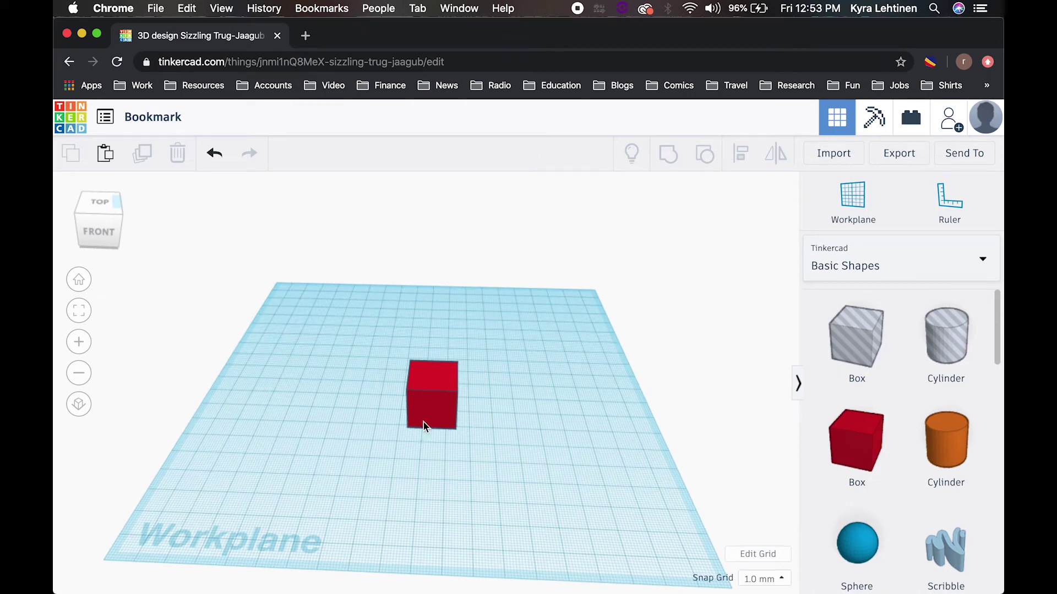
{"action": "left_click", "coordinate": [430, 411]}
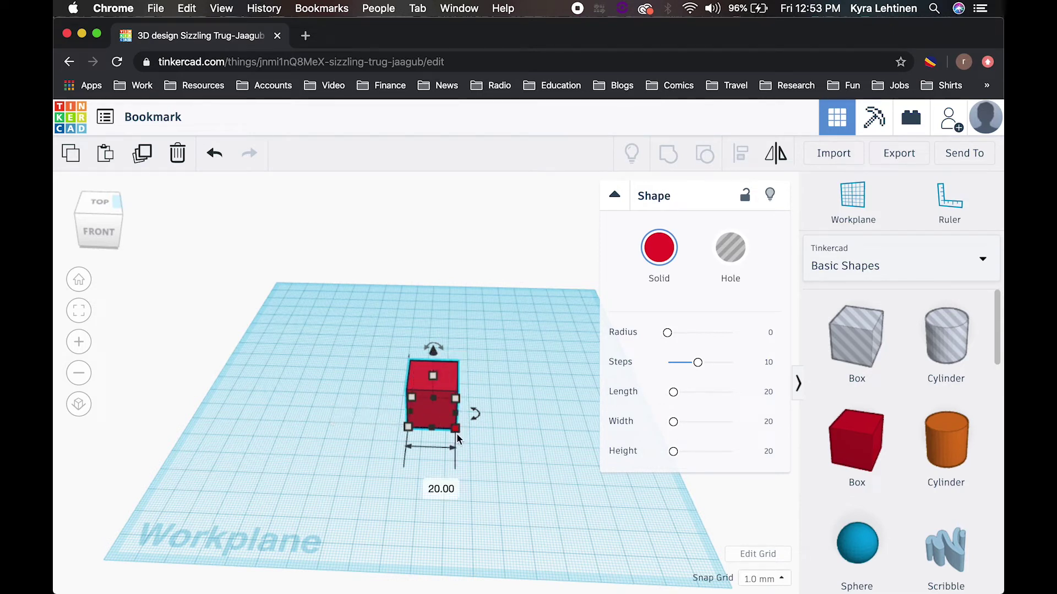
{"action": "left_click_drag", "start_coordinate": [456, 431], "coordinate": [530, 402]}
{"action": "left_click_drag", "start_coordinate": [498, 341], "coordinate": [487, 505]}
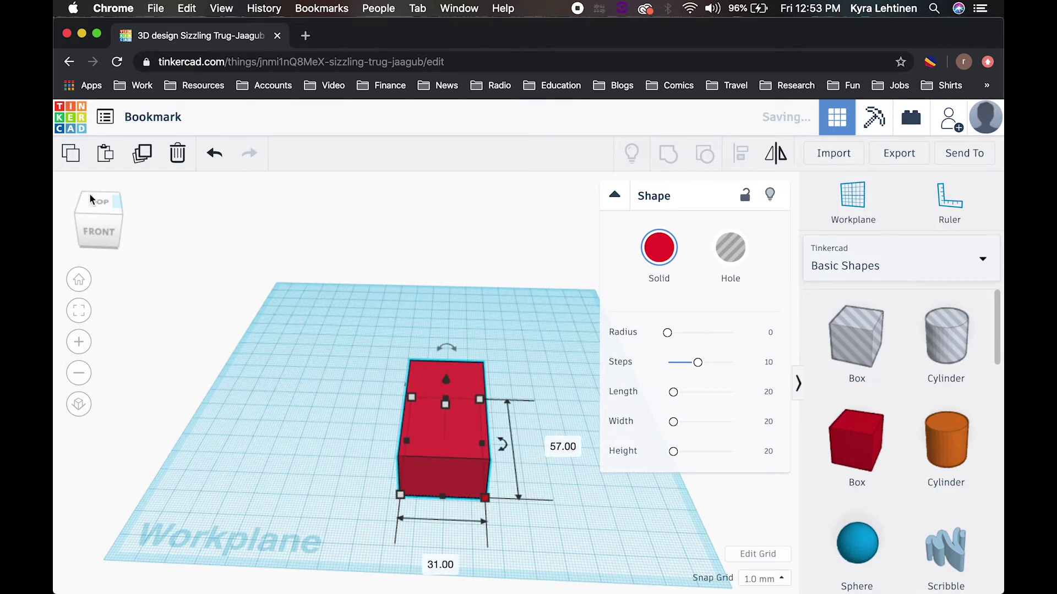
{"action": "left_click", "coordinate": [215, 153]}
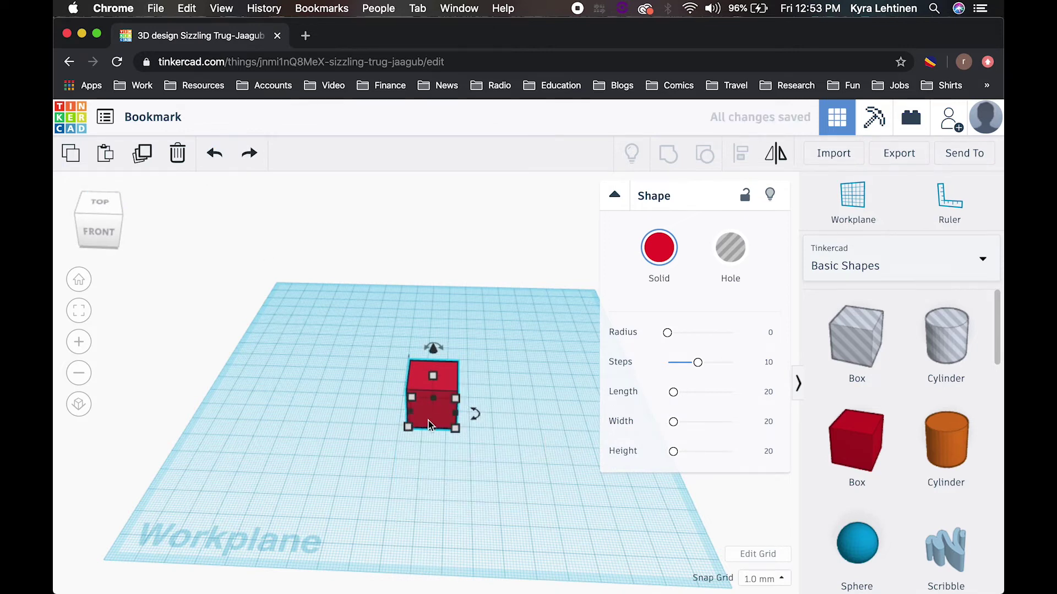
Step: Lengthen the red box to 48 mm and raise its height slightly
{"action": "left_click_drag", "start_coordinate": [431, 428], "coordinate": [504, 438]}
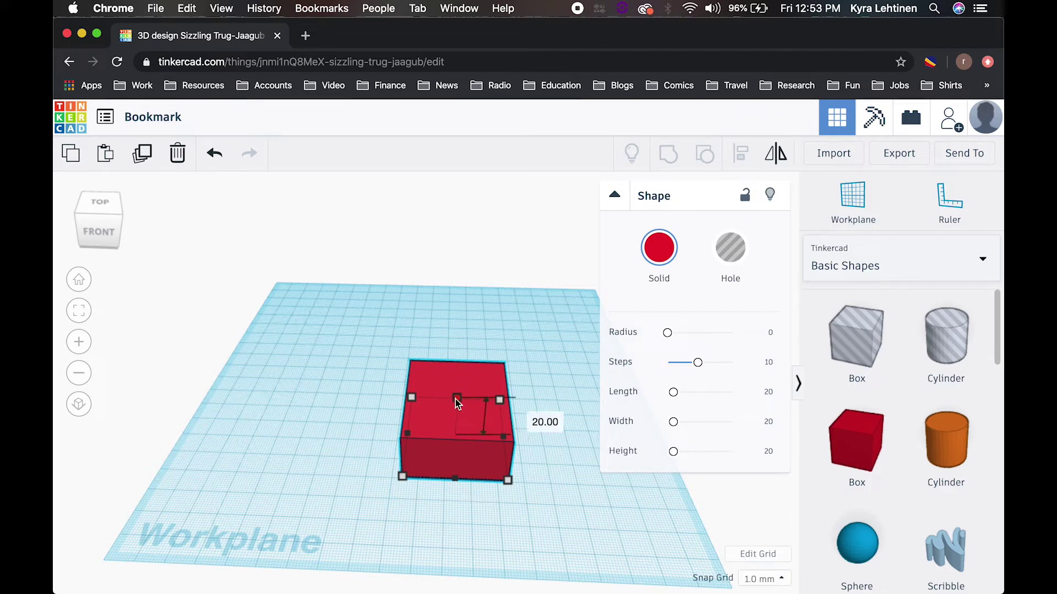
{"action": "left_click_drag", "start_coordinate": [454, 399], "coordinate": [448, 396]}
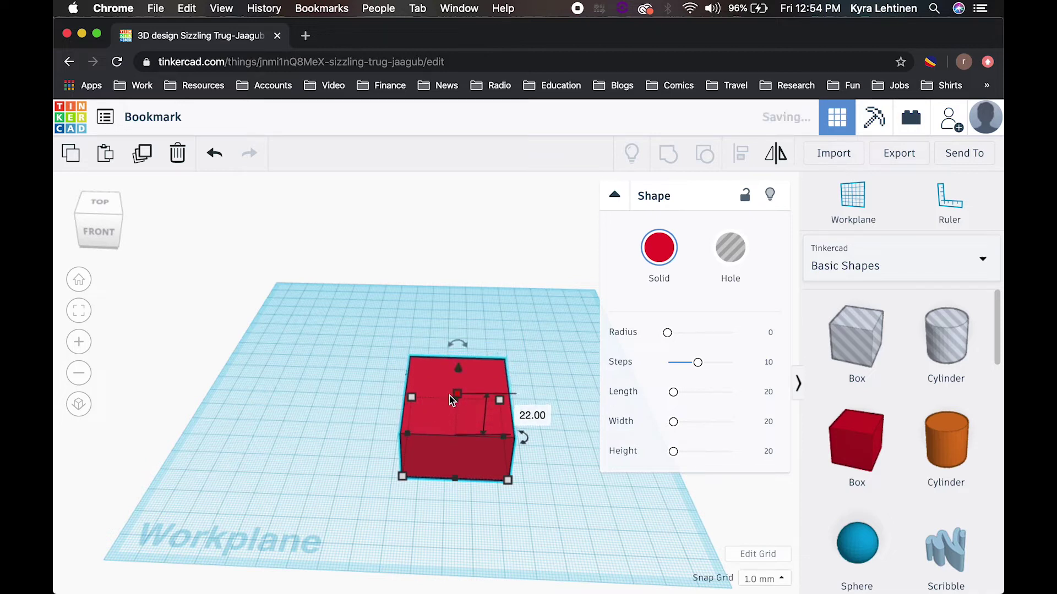
{"action": "left_click", "coordinate": [532, 416]}
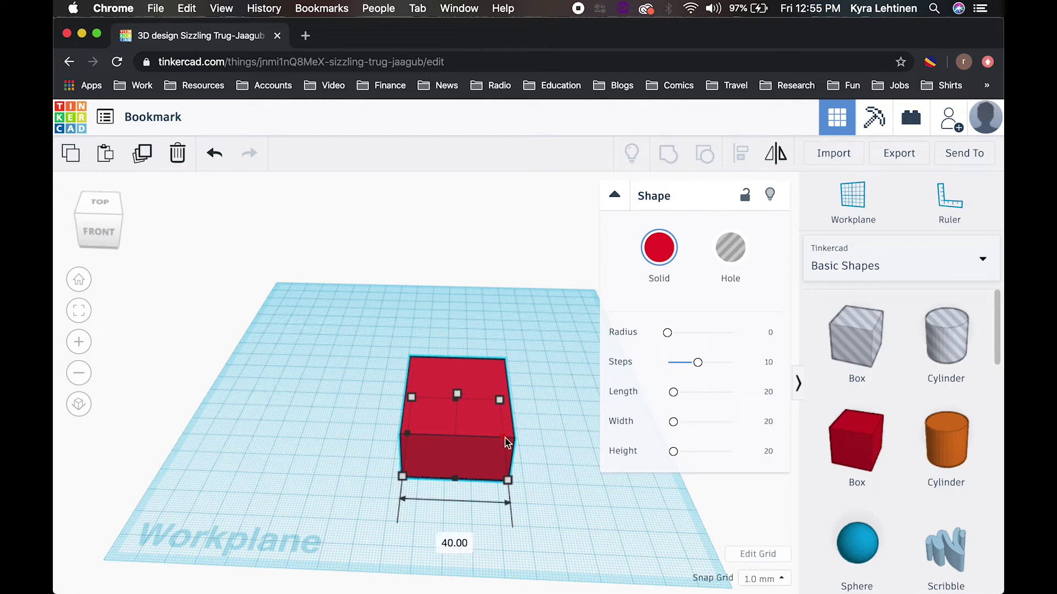
Step: Adjust the red box's width, then lower its height to 1 mm
{"action": "left_click_drag", "start_coordinate": [507, 441], "coordinate": [507, 444]}
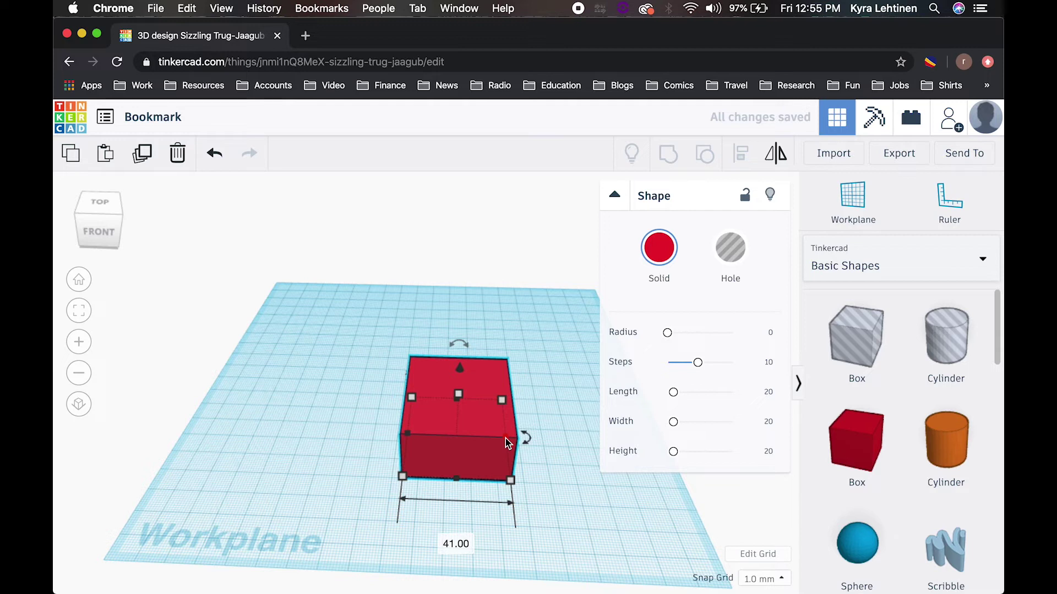
{"action": "left_click_drag", "start_coordinate": [506, 440], "coordinate": [478, 435]}
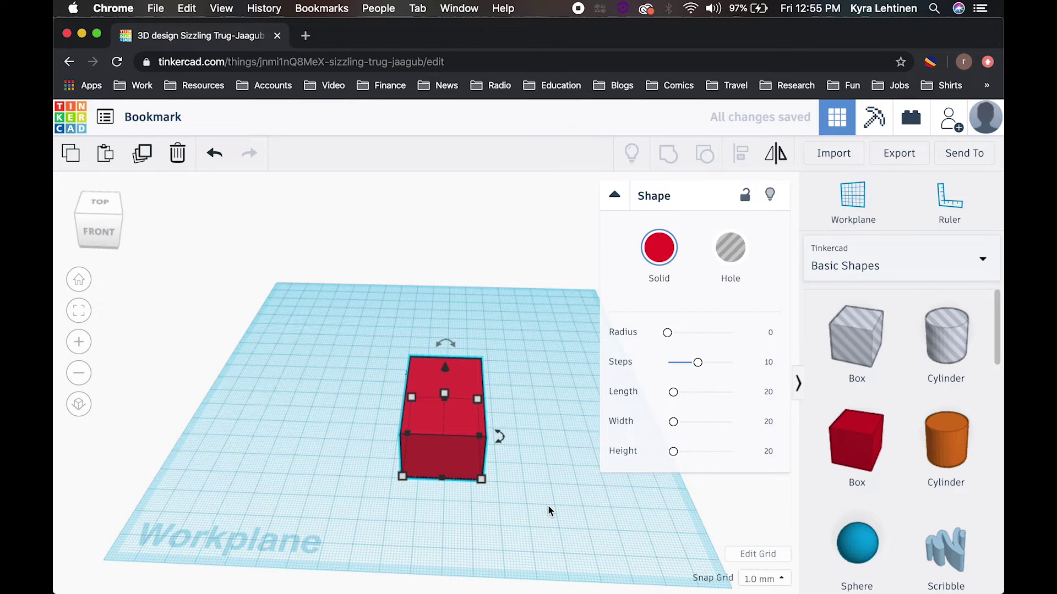
{"action": "right_click_drag", "start_coordinate": [547, 504], "coordinate": [529, 497]}
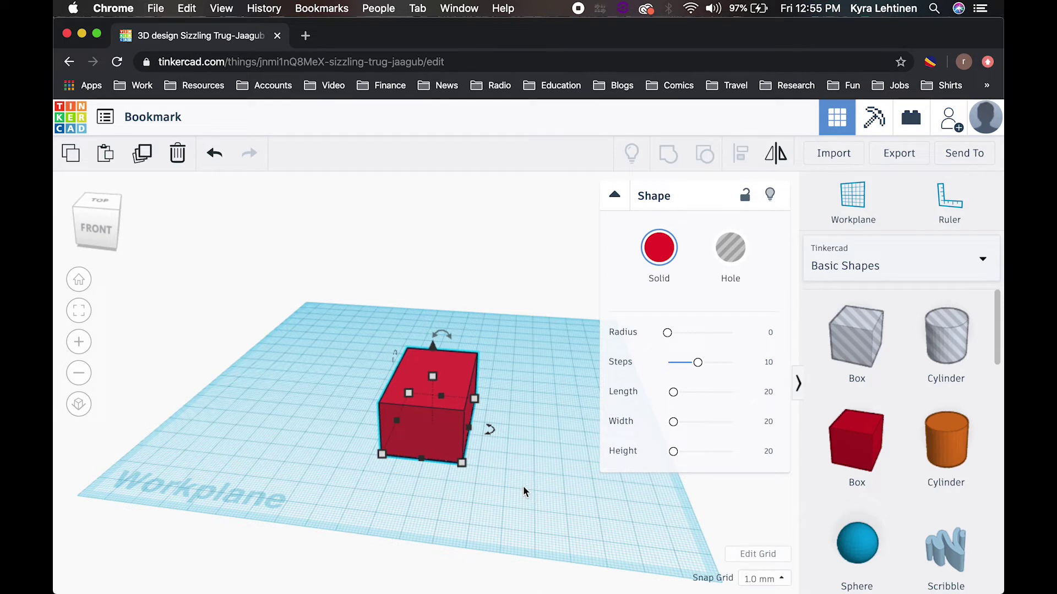
{"action": "mouse_move", "coordinate": [434, 379]}
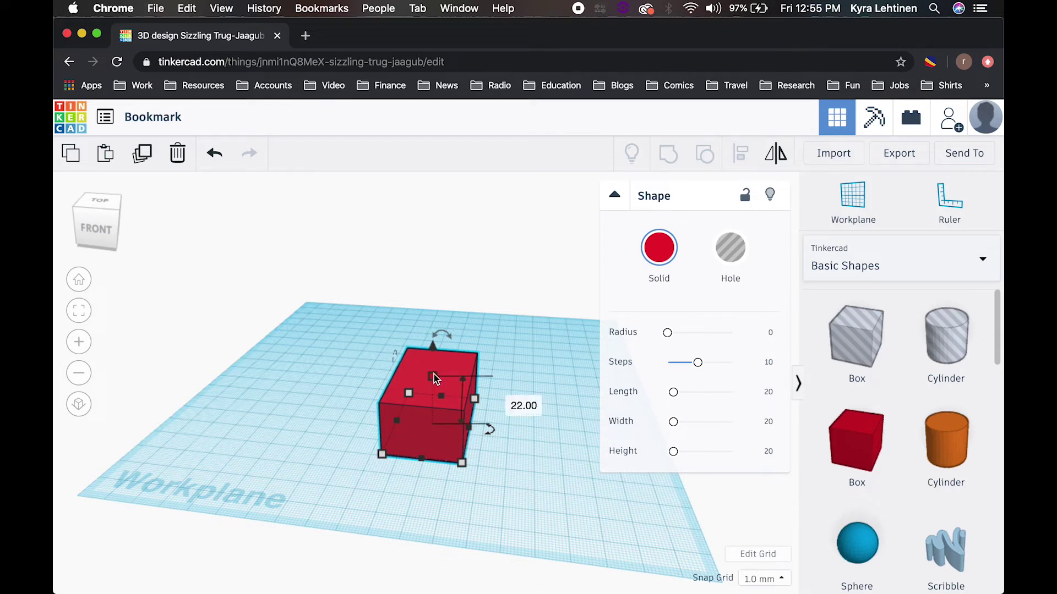
{"action": "left_click_drag", "start_coordinate": [433, 378], "coordinate": [435, 421]}
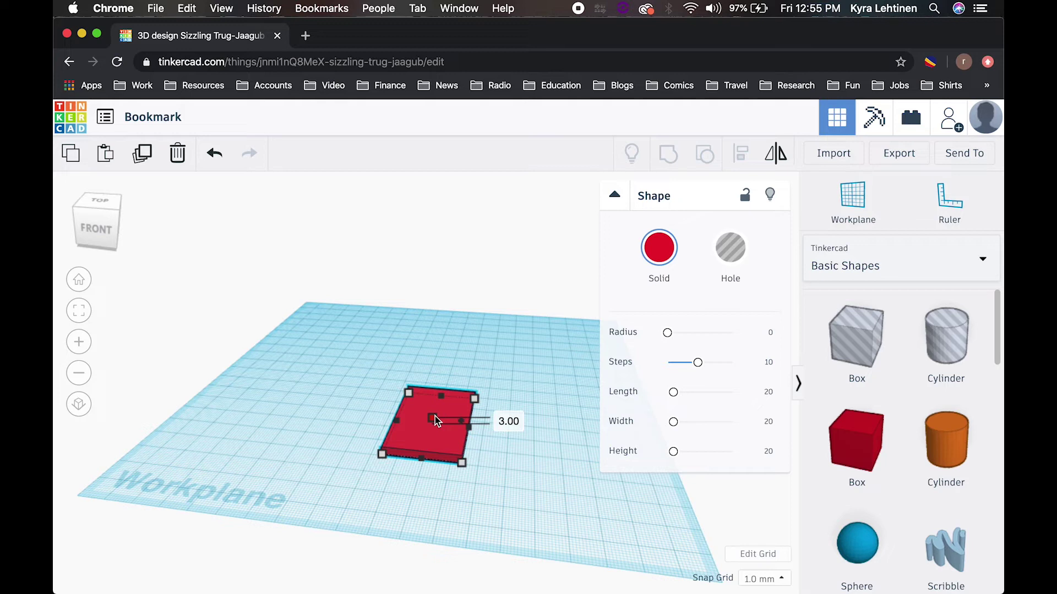
{"action": "left_click_drag", "start_coordinate": [435, 417], "coordinate": [435, 417]}
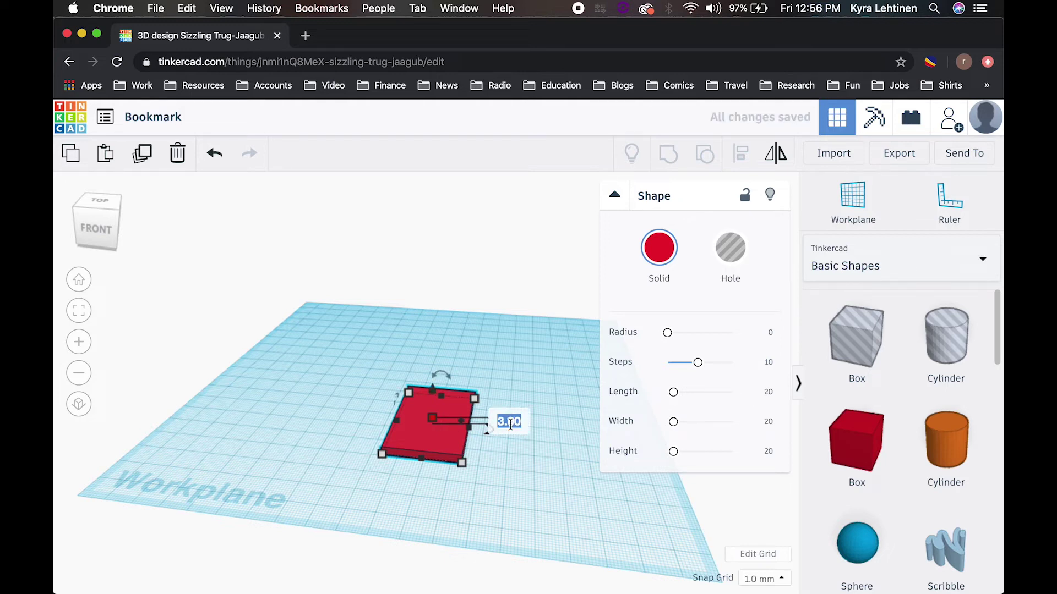
{"action": "type", "text": "1"}
{"action": "key", "text": "Return"}
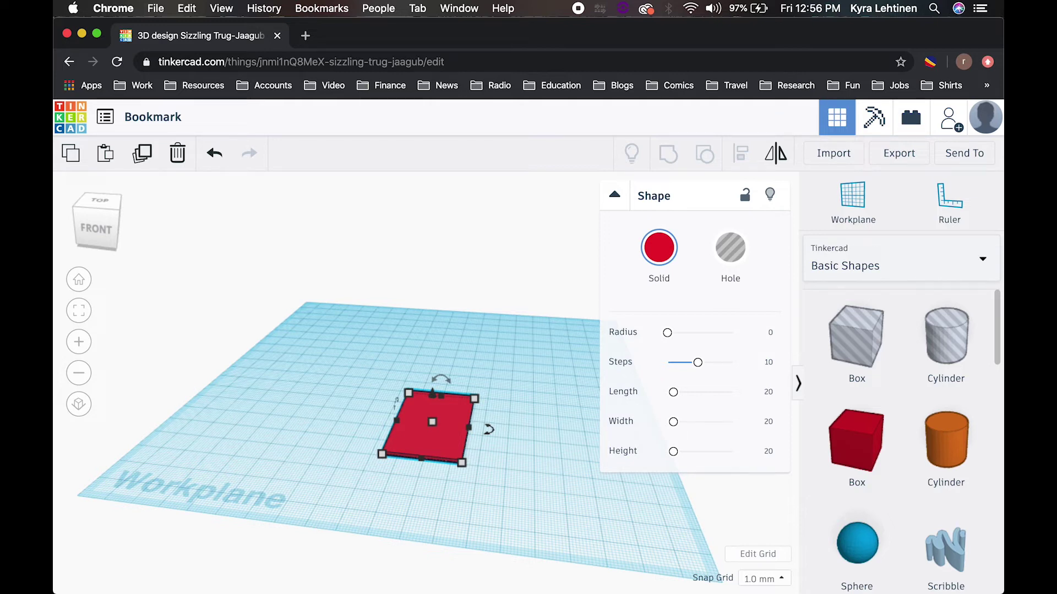
Step: Stretch the thin red slab to about 90 mm long, then deselect it
{"action": "right_click_drag", "start_coordinate": [417, 524], "coordinate": [425, 553]}
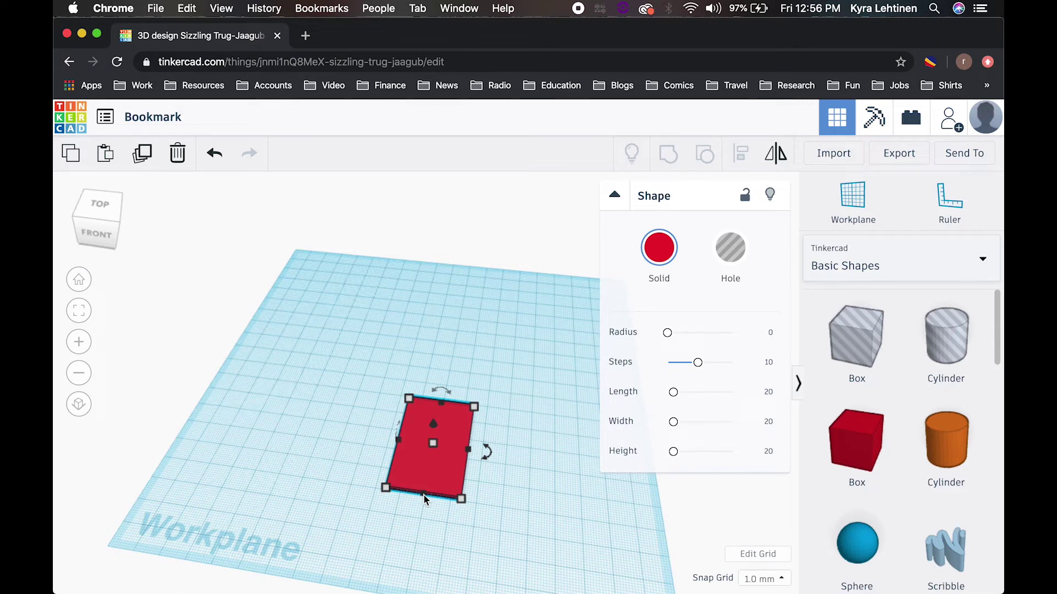
{"action": "mouse_move", "coordinate": [443, 409]}
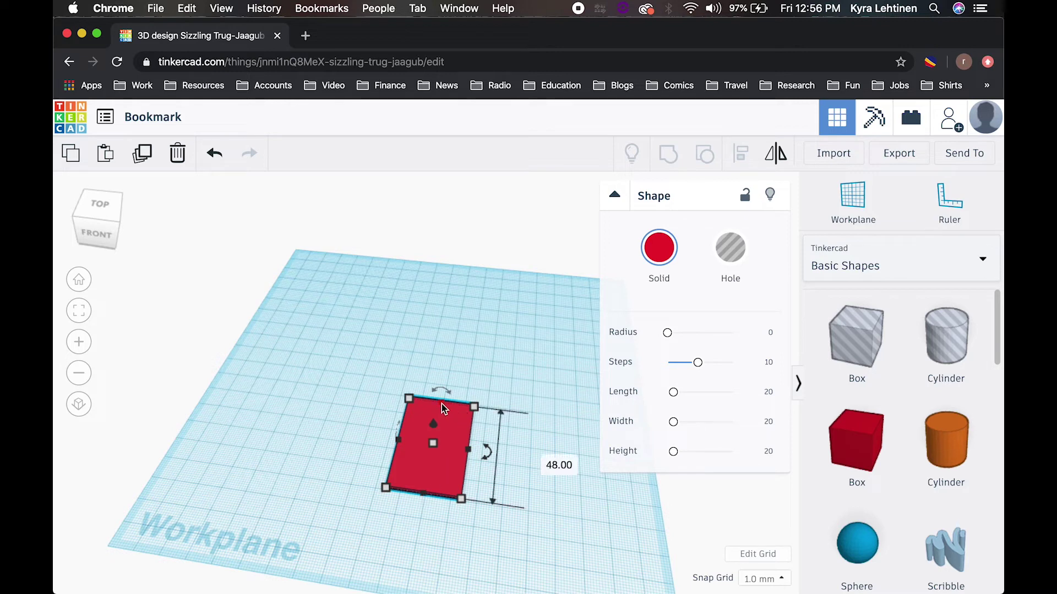
{"action": "left_click_drag", "start_coordinate": [444, 408], "coordinate": [455, 347]}
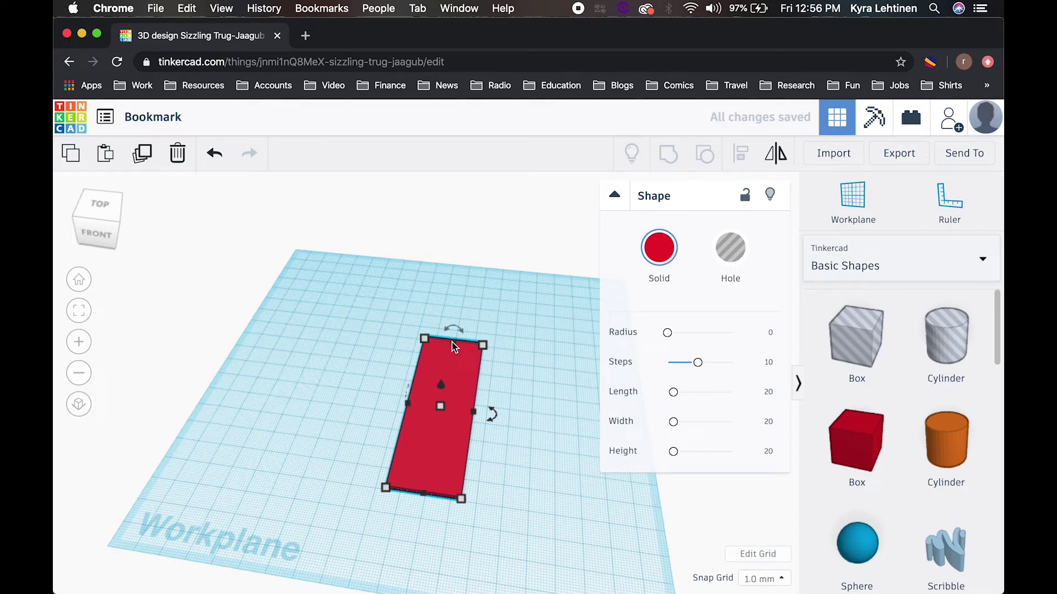
{"action": "left_click", "coordinate": [521, 462]}
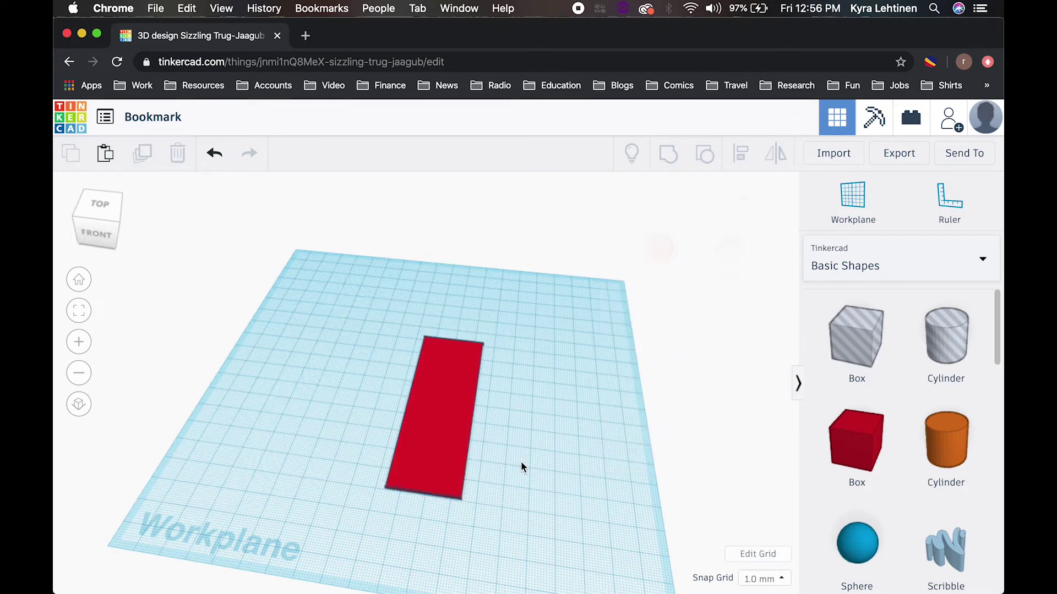
Step: Drop a green Roof shape onto the workplane beside the red strip
{"action": "right_click_drag", "start_coordinate": [518, 461], "coordinate": [522, 452]}
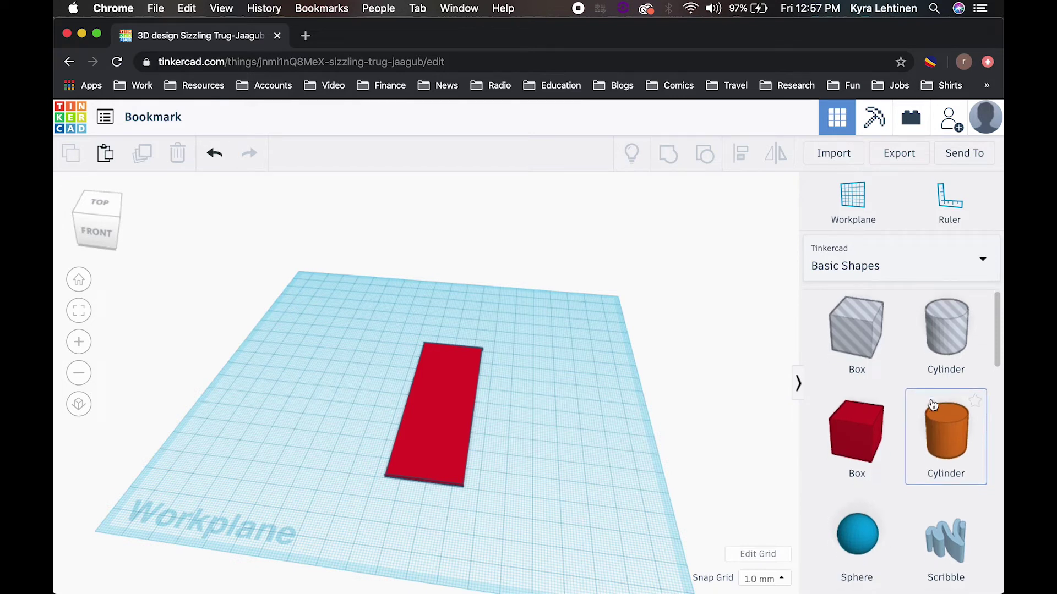
{"action": "scroll", "coordinate": [931, 406], "scroll_direction": "down", "scroll_amount": 5}
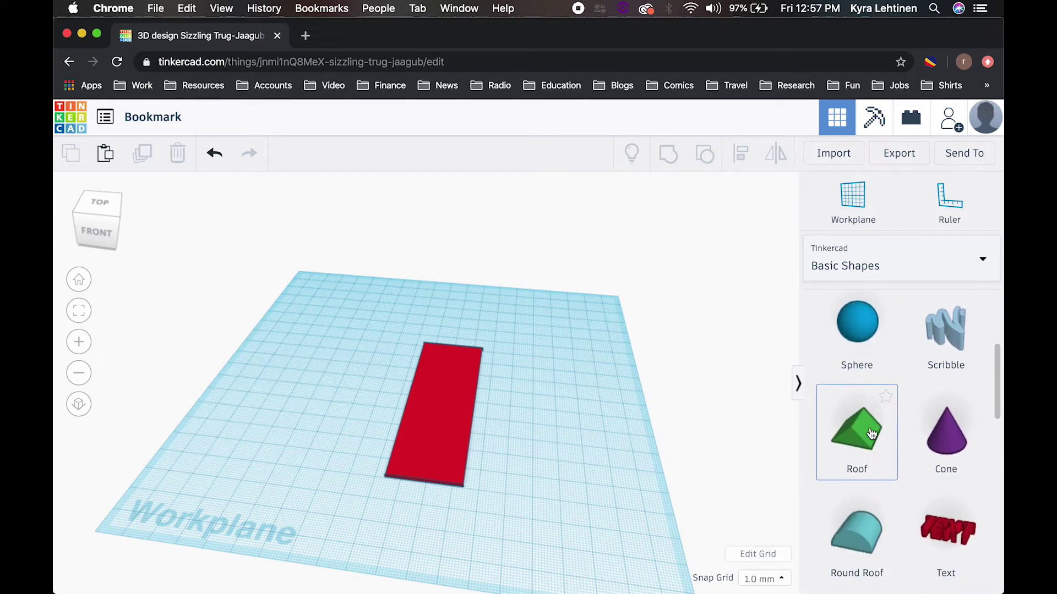
{"action": "left_click_drag", "start_coordinate": [871, 433], "coordinate": [560, 465]}
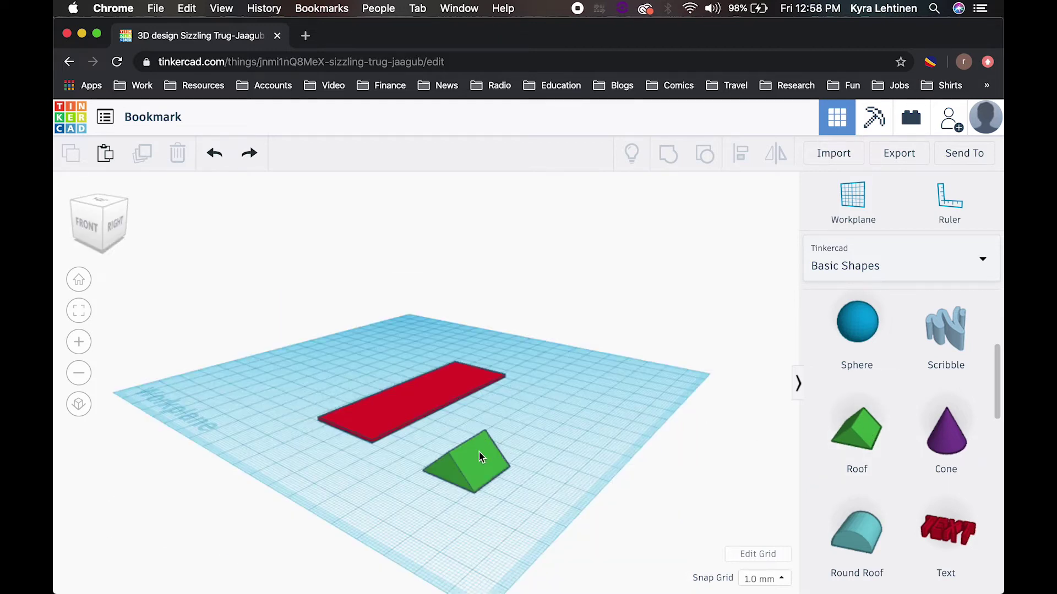
{"action": "left_click", "coordinate": [479, 452]}
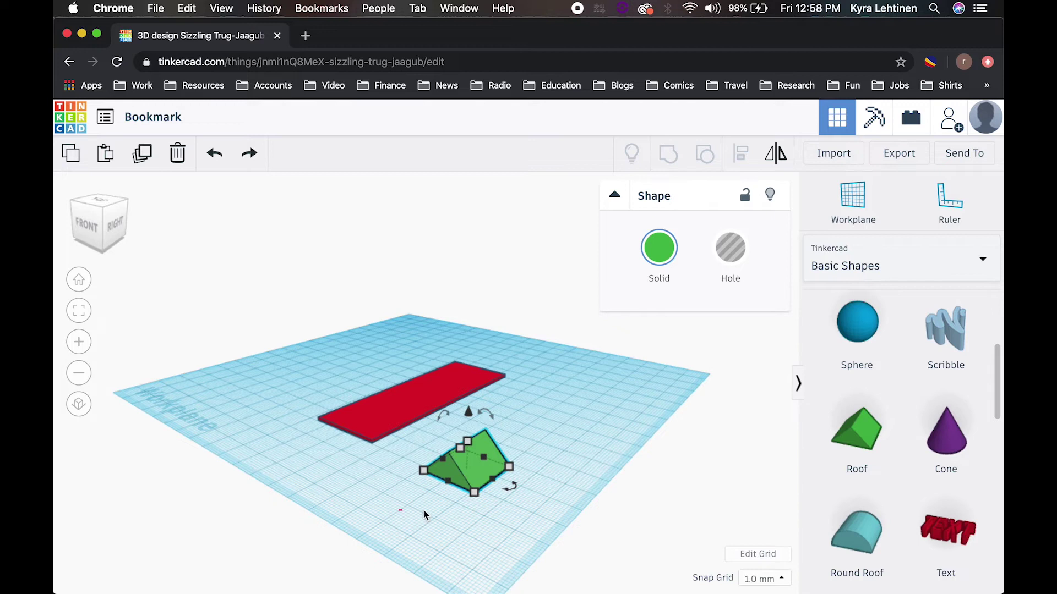
Step: Reselect the green roof and rotate it to stand on end
{"action": "left_click_drag", "start_coordinate": [399, 511], "coordinate": [454, 536]}
{"action": "right_click_drag", "start_coordinate": [455, 536], "coordinate": [435, 535]}
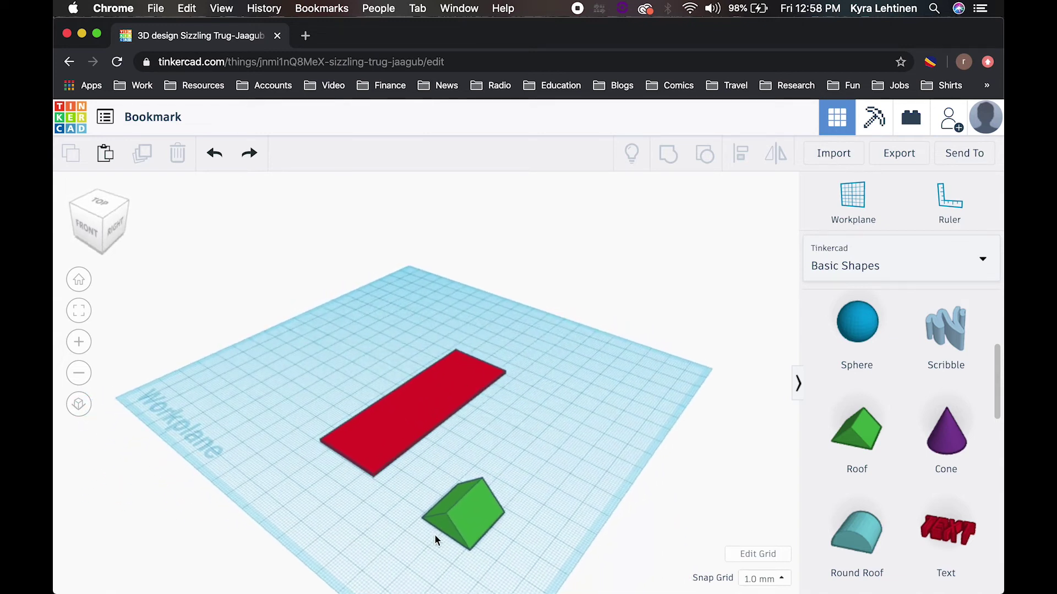
{"action": "left_click", "coordinate": [470, 523]}
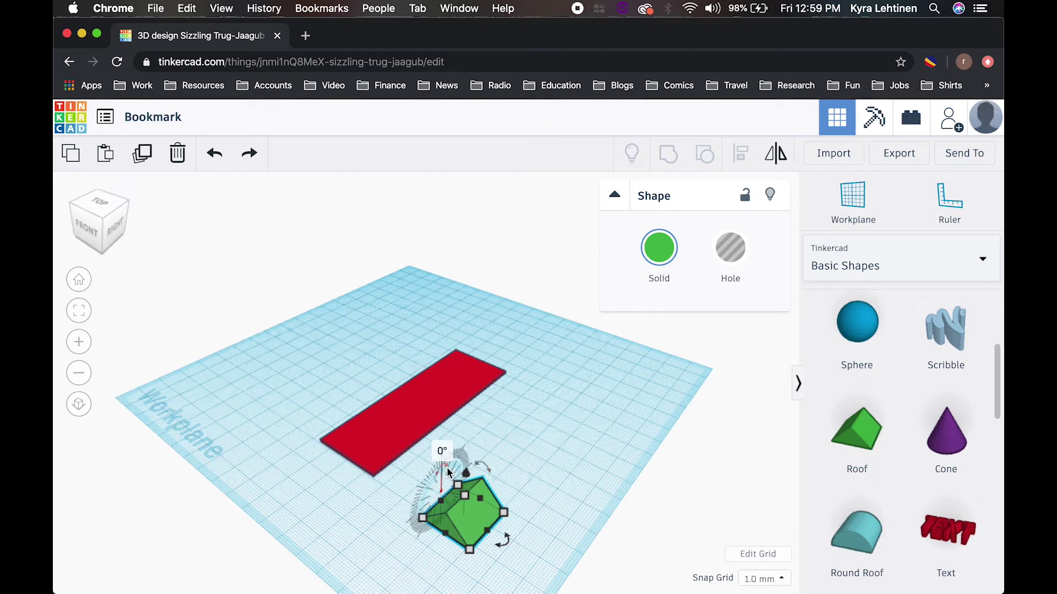
{"action": "left_click_drag", "start_coordinate": [447, 470], "coordinate": [431, 503]}
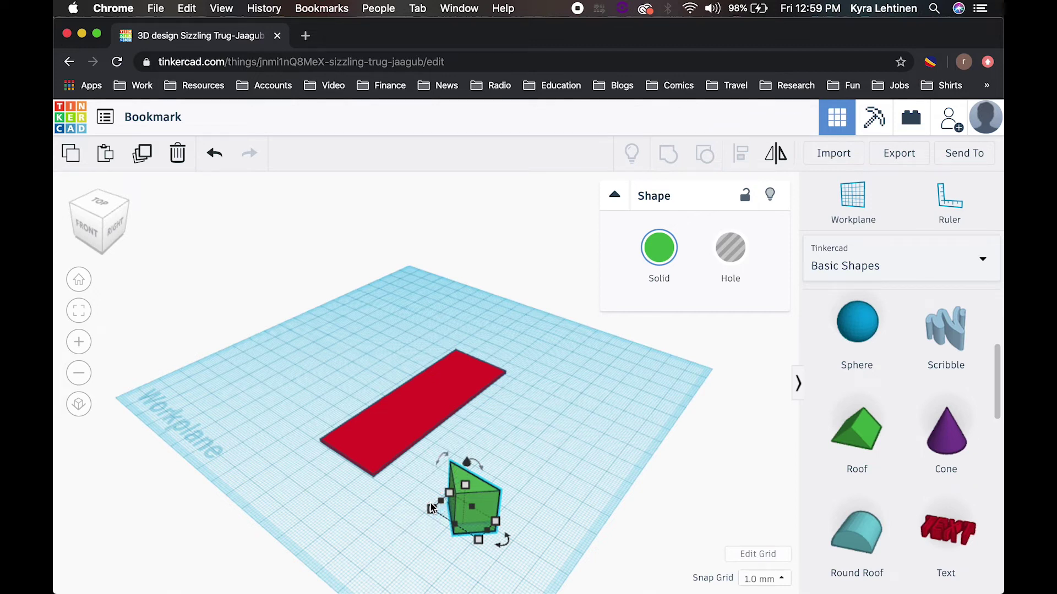
Step: Nudge the rotated green roof's position with Ctrl+Up
{"action": "key", "text": "ctrl+Up"}
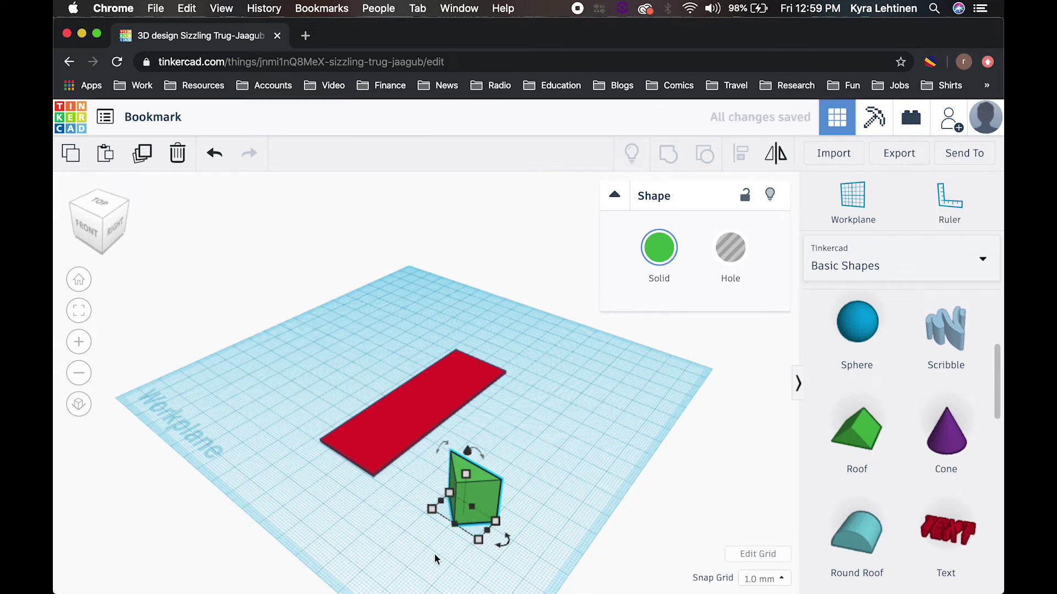
{"action": "mouse_move", "coordinate": [495, 493]}
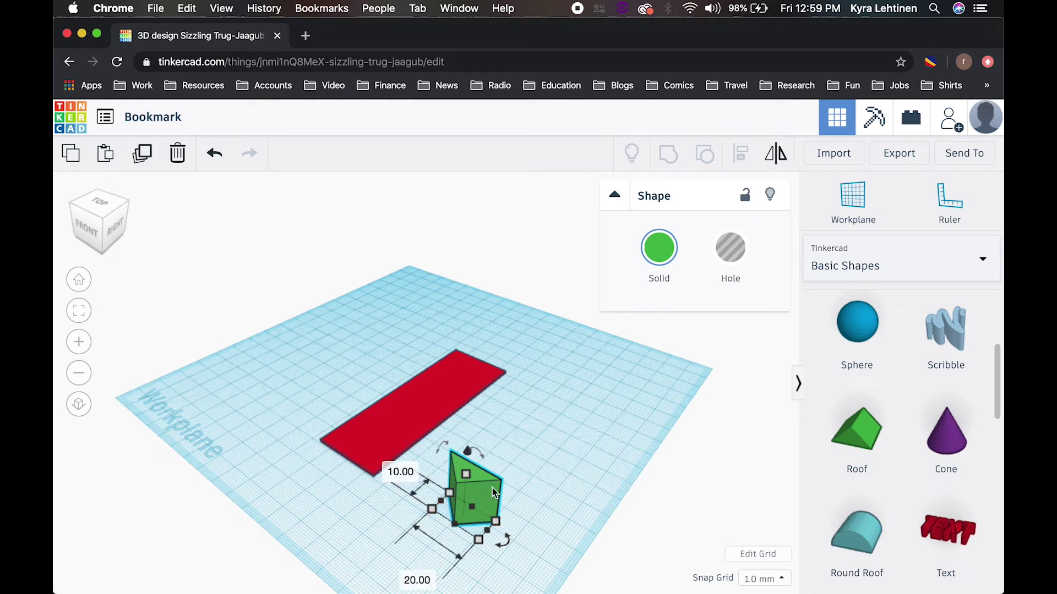
Step: Move the green roof next to the red strip's end and reselect it
{"action": "left_click_drag", "start_coordinate": [492, 488], "coordinate": [368, 451]}
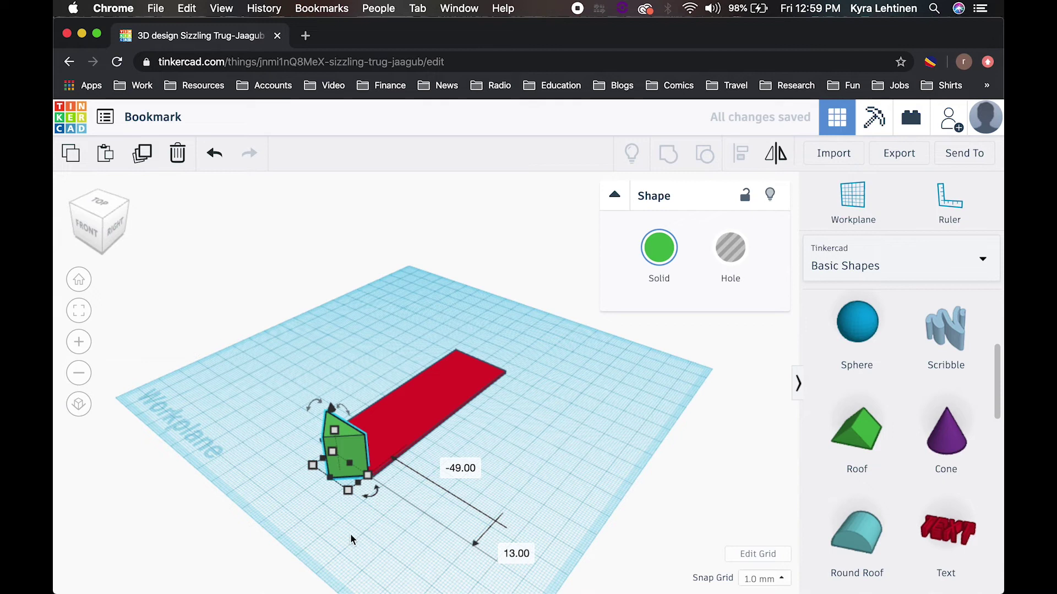
{"action": "right_click_drag", "start_coordinate": [328, 545], "coordinate": [414, 561]}
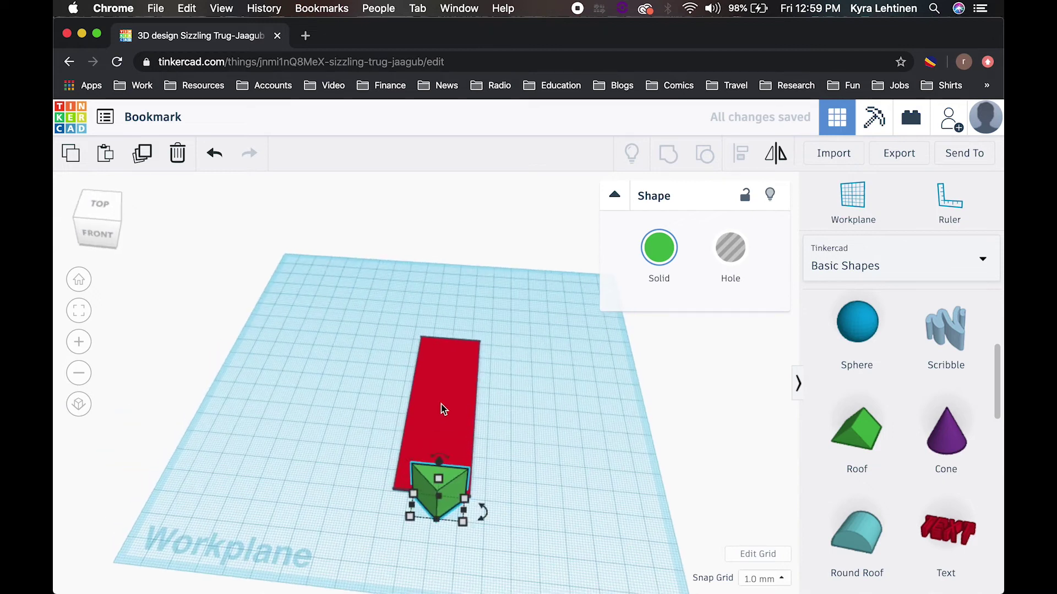
{"action": "left_click", "coordinate": [441, 404]}
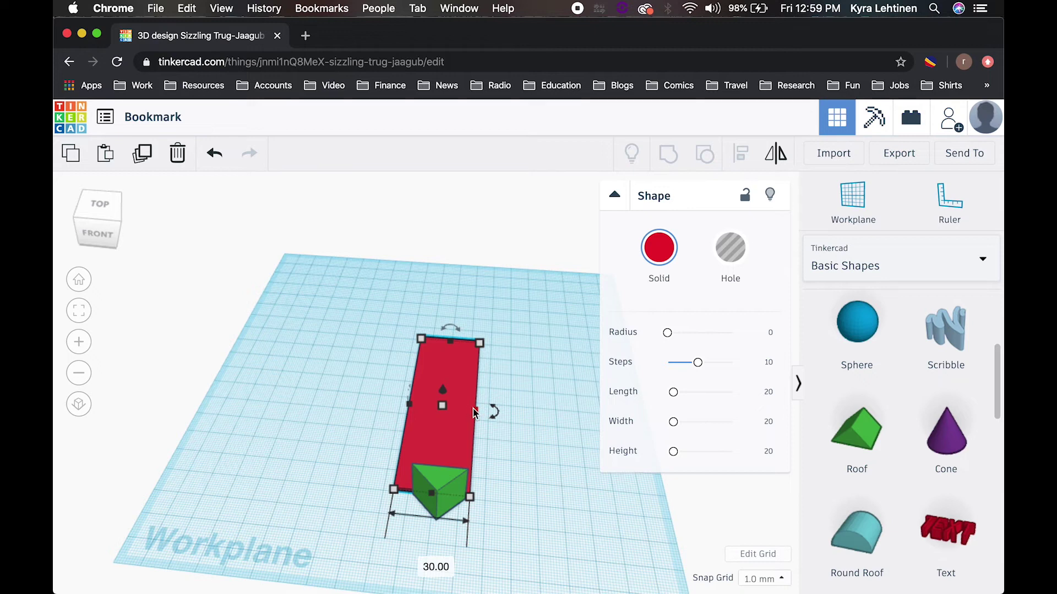
{"action": "left_click", "coordinate": [432, 512]}
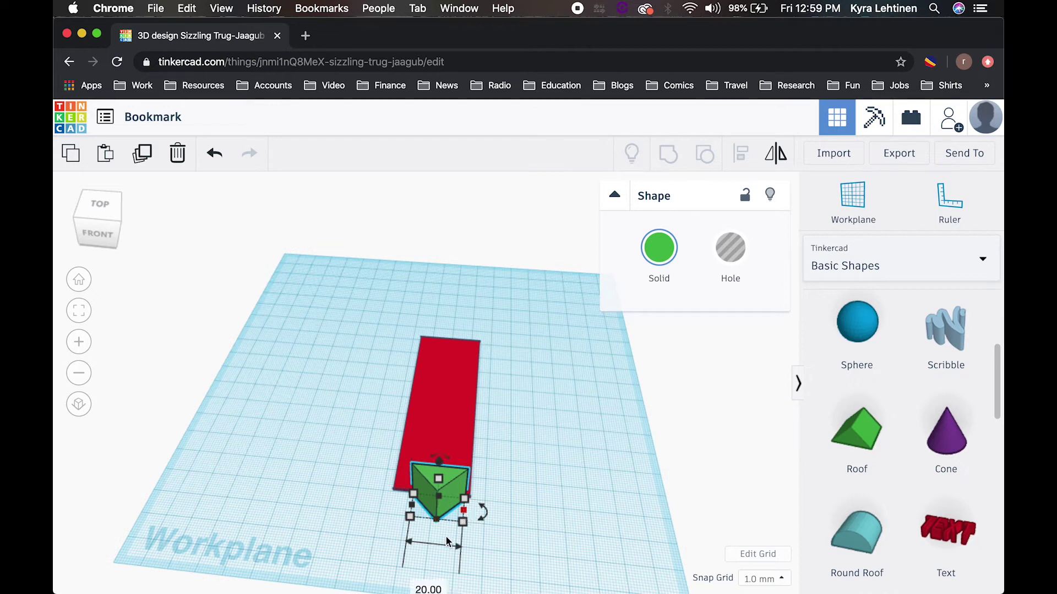
Step: Set the roof's width to 30 mm and its height to 1 mm
{"action": "left_click", "coordinate": [430, 589]}
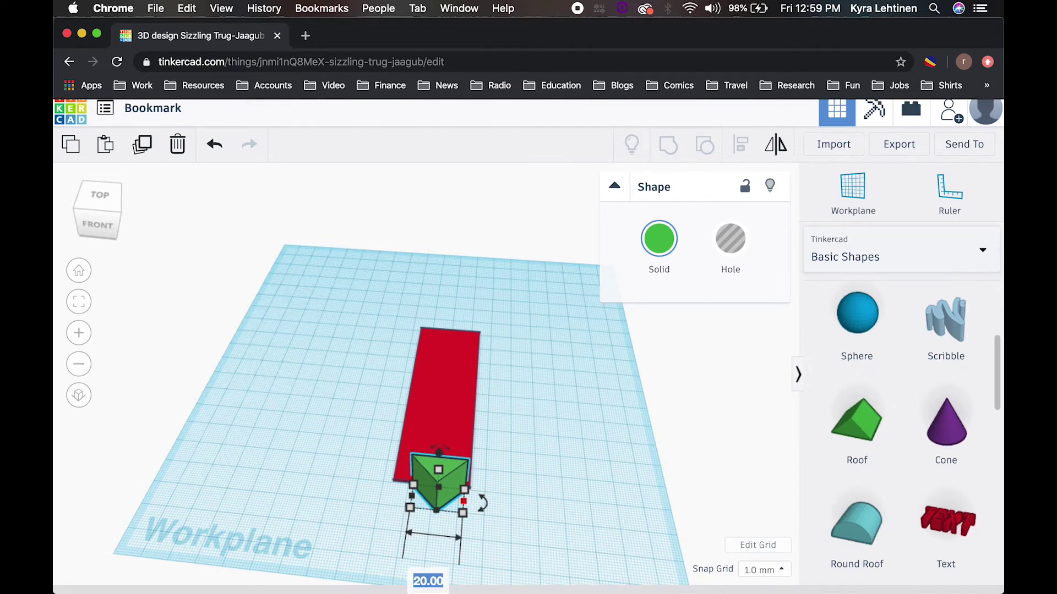
{"action": "type", "text": "30"}
{"action": "key", "text": "Return"}
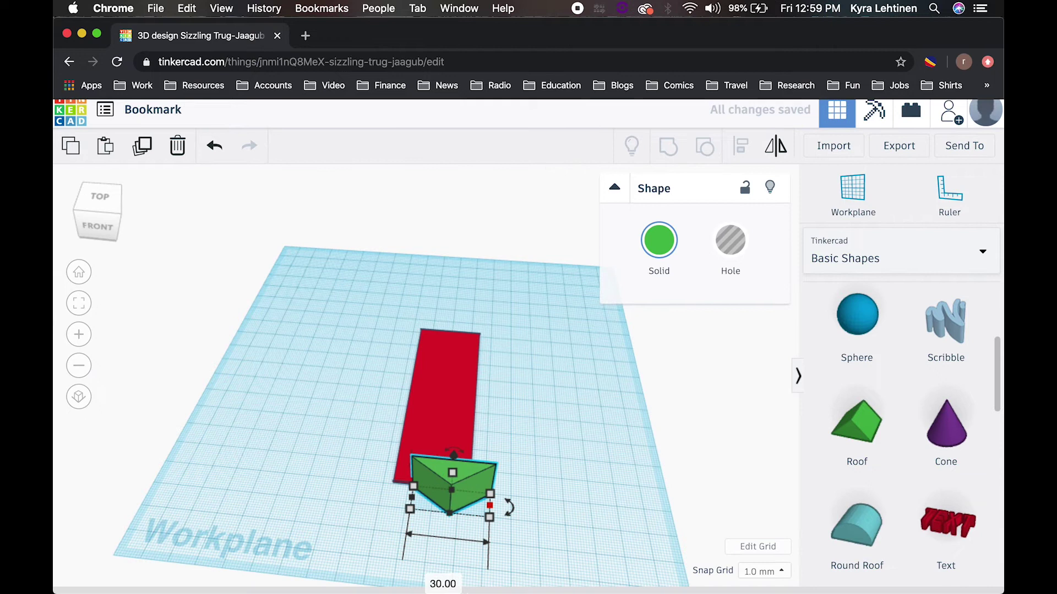
{"action": "left_click", "coordinate": [456, 474]}
{"action": "left_click", "coordinate": [515, 497]}
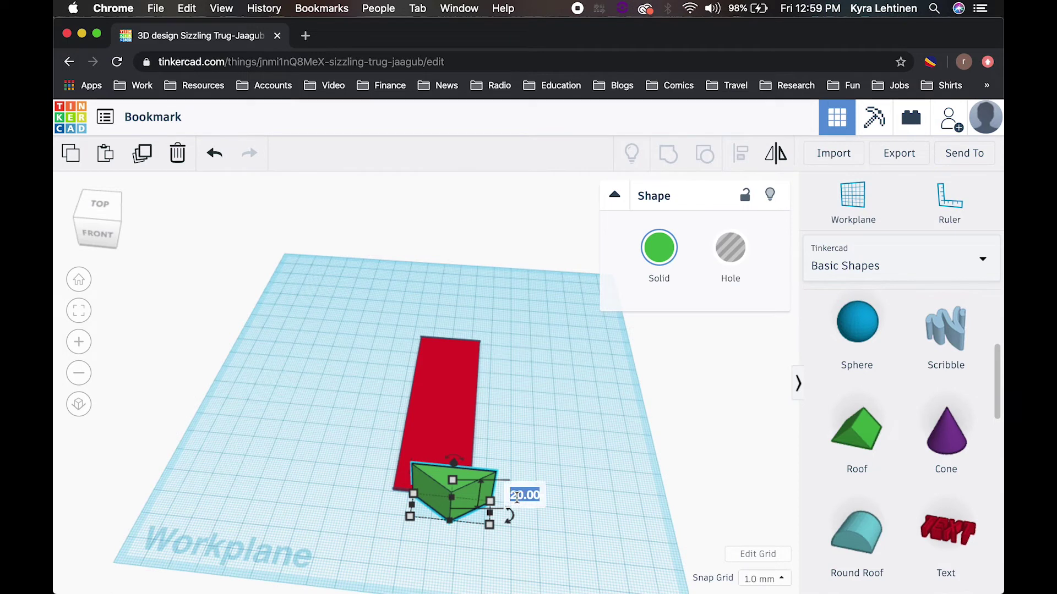
{"action": "type", "text": "1"}
{"action": "key", "text": "Return"}
{"action": "left_click", "coordinate": [536, 556]}
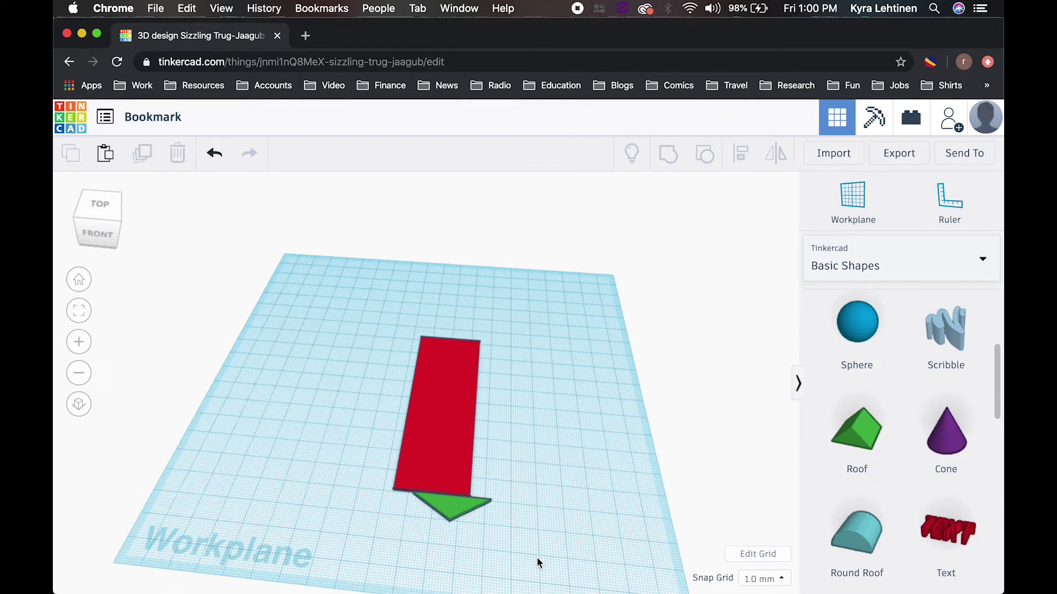
Step: Centre the green roof beneath the red strip with bottom-middle alignment of both shapes
{"action": "left_click_drag", "start_coordinate": [447, 504], "coordinate": [435, 510]}
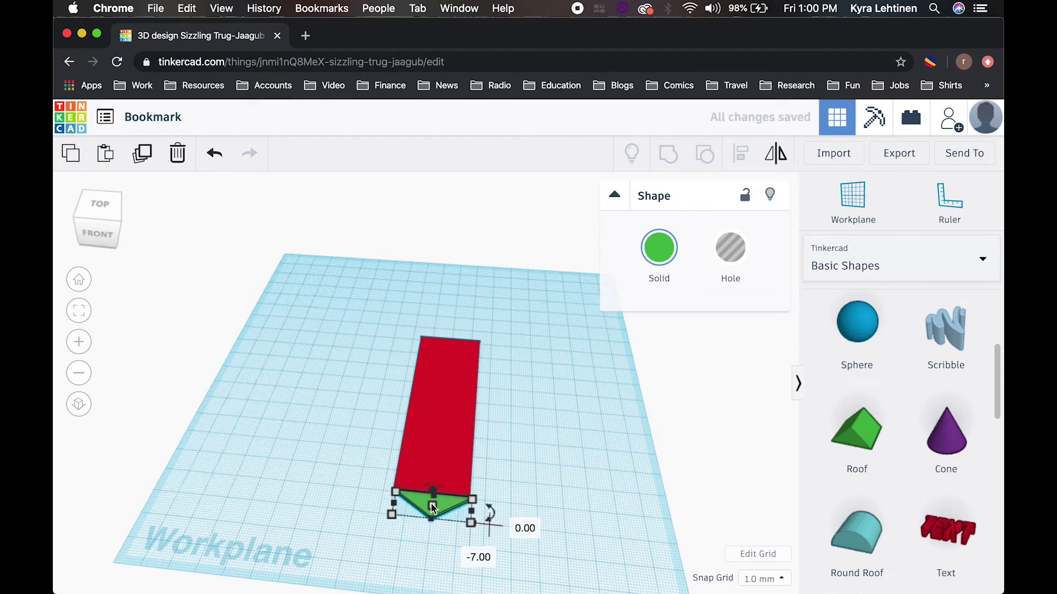
{"action": "left_click", "coordinate": [531, 495]}
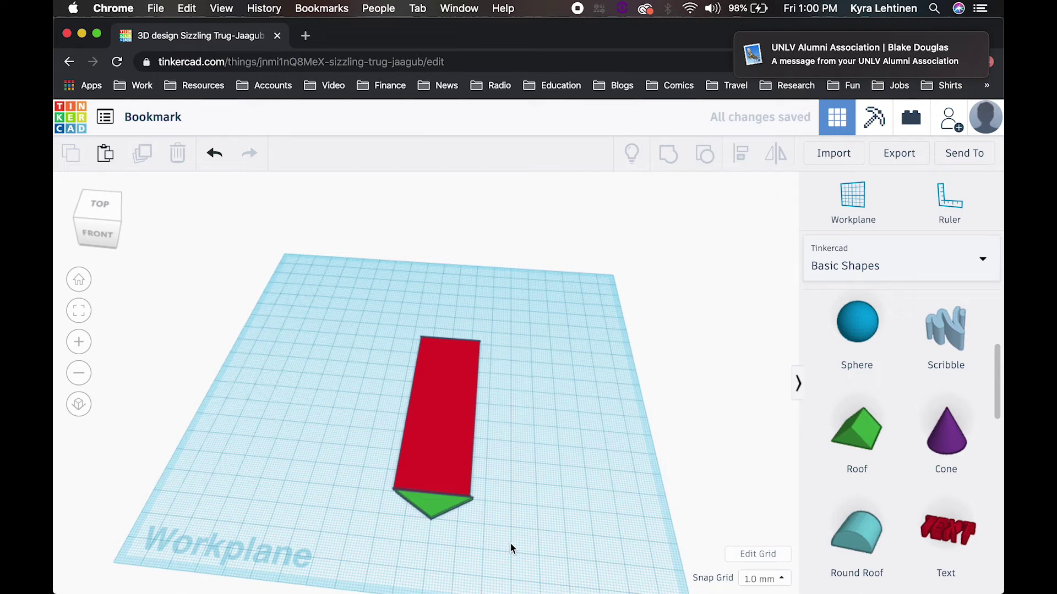
{"action": "left_click_drag", "start_coordinate": [509, 542], "coordinate": [361, 406]}
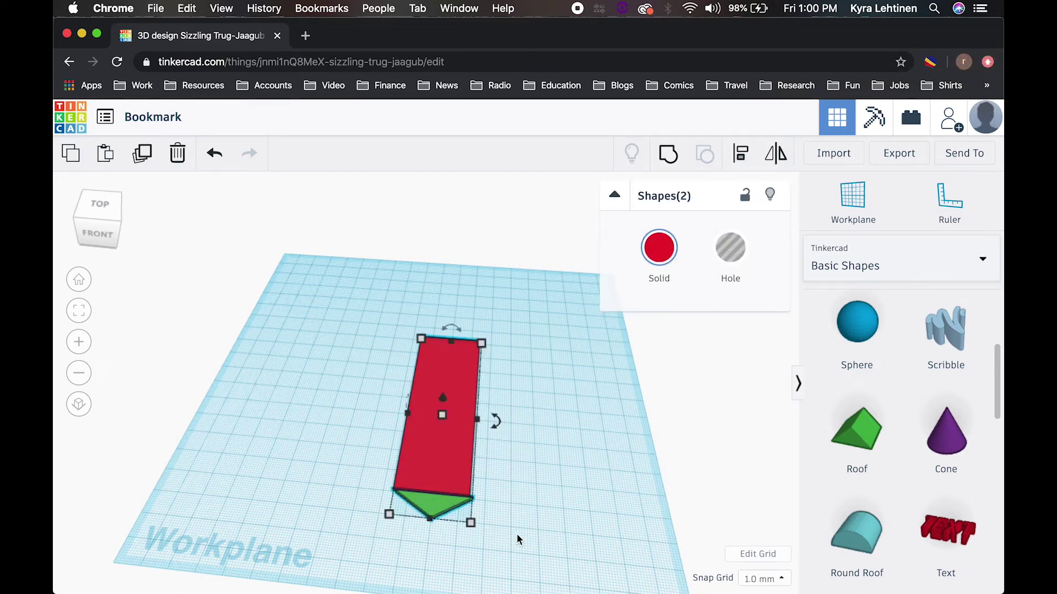
{"action": "left_click", "coordinate": [741, 155]}
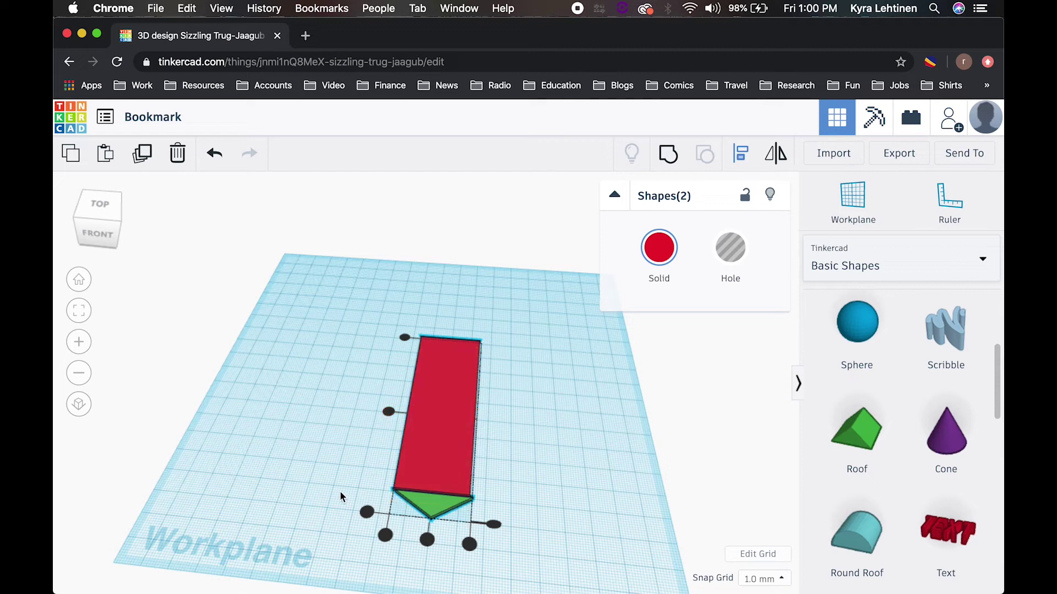
{"action": "left_click", "coordinate": [433, 539]}
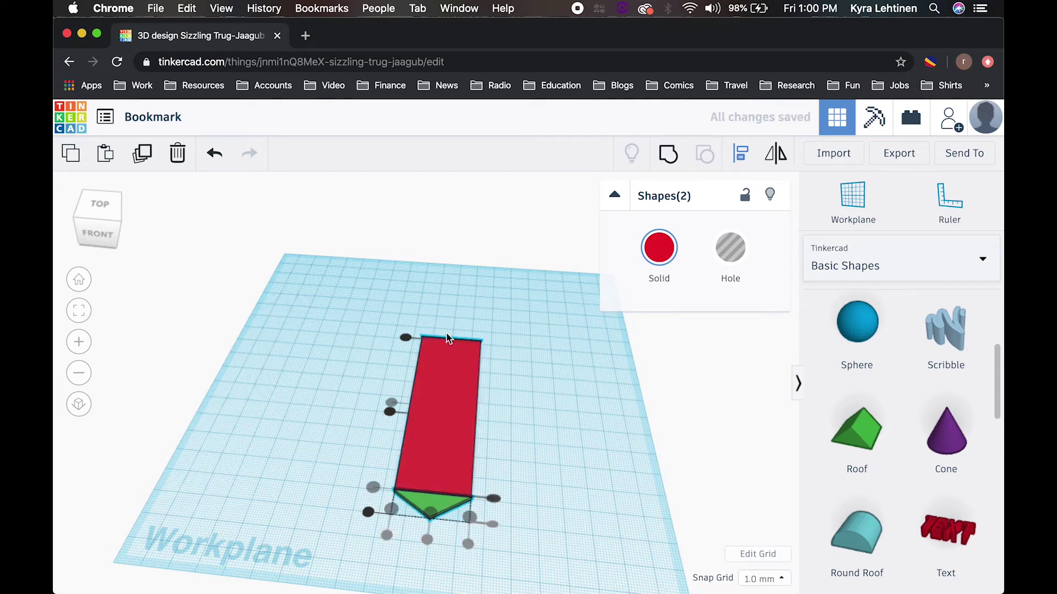
{"action": "left_click", "coordinate": [514, 505]}
{"action": "left_click", "coordinate": [514, 505]}
{"action": "right_click_drag", "start_coordinate": [477, 532], "coordinate": [472, 572]}
Step: Nudge the green roof up flush against the red strip
{"action": "left_click", "coordinate": [425, 532]}
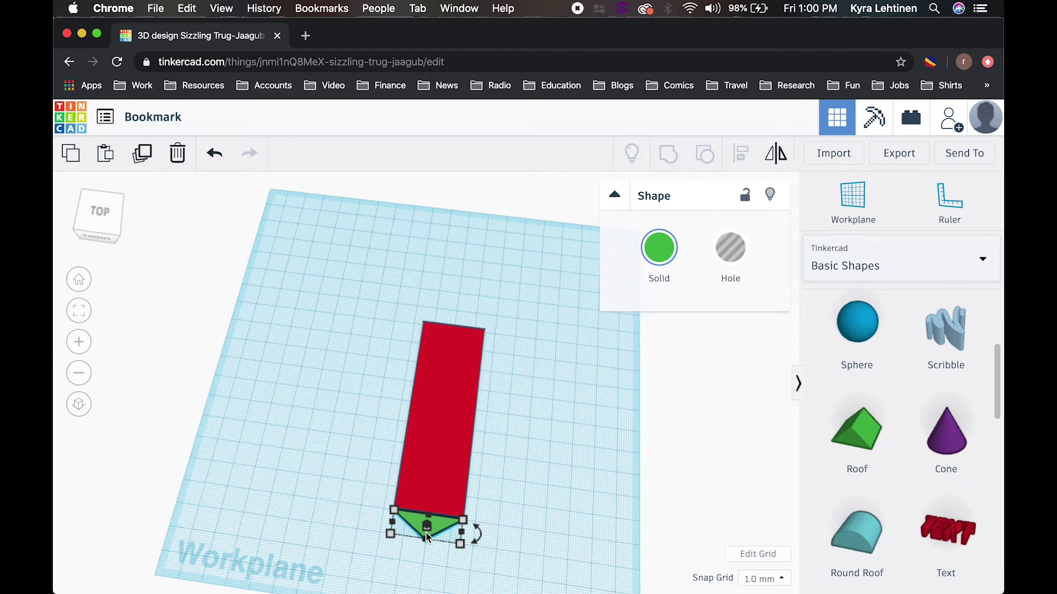
{"action": "key", "text": "Up"}
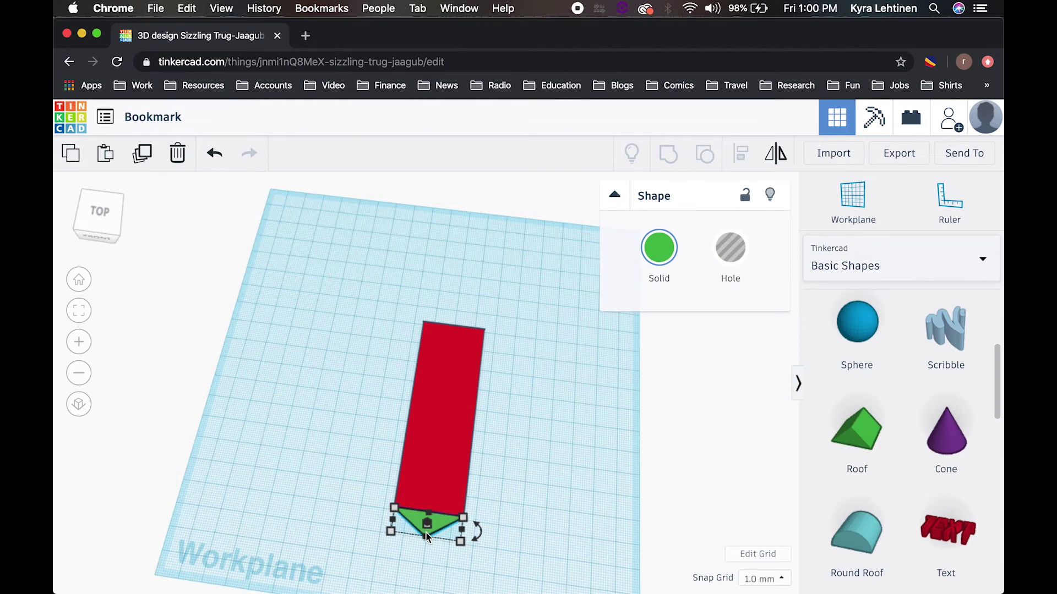
{"action": "left_click", "coordinate": [500, 559]}
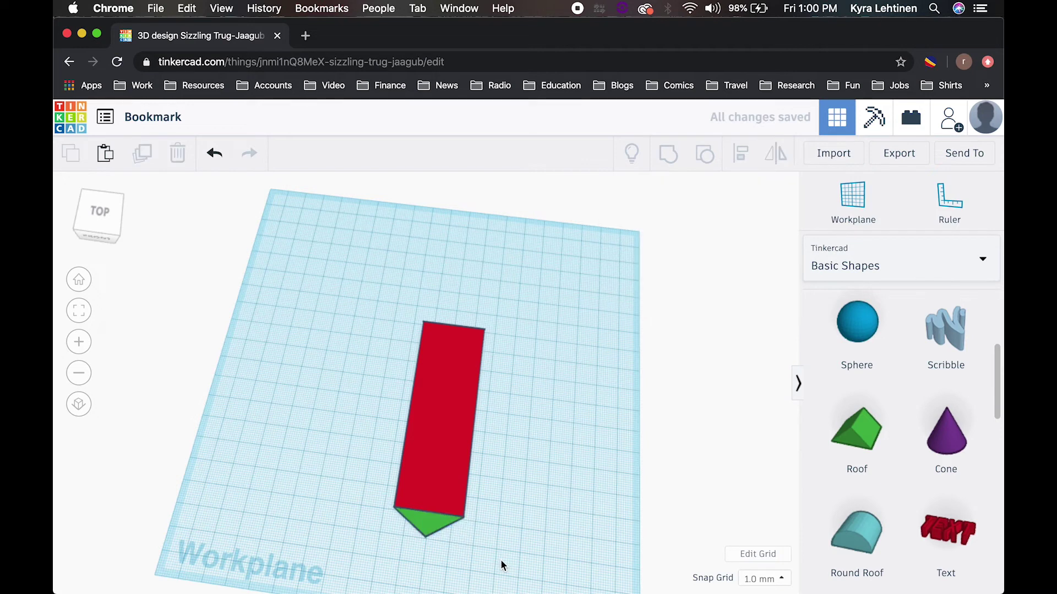
Step: Stretch the roof's point from 12 mm to 17 mm long
{"action": "right_click_drag", "start_coordinate": [501, 559], "coordinate": [491, 533]}
{"action": "left_click", "coordinate": [415, 518]}
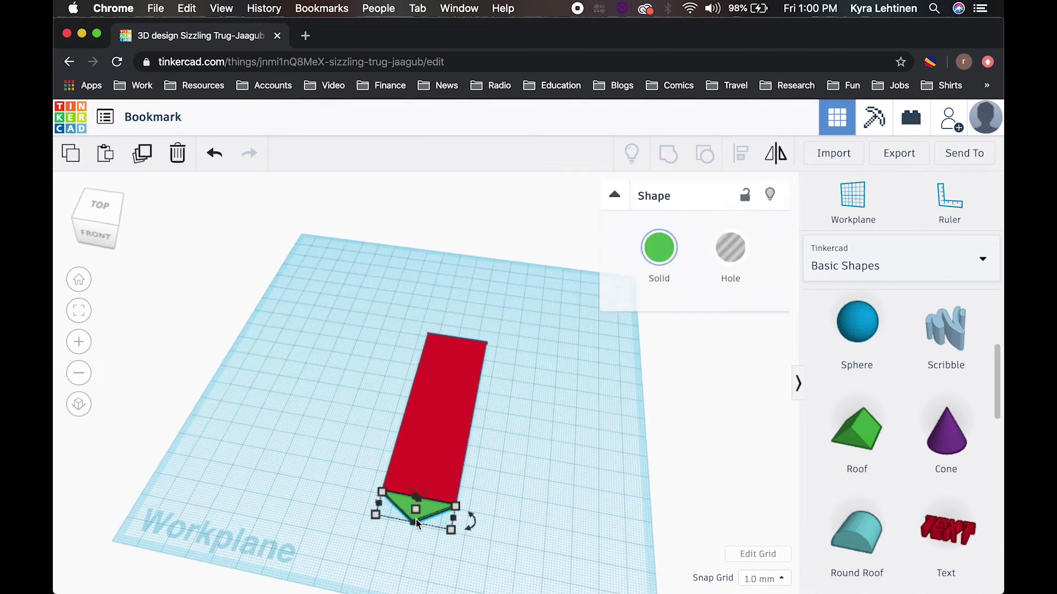
{"action": "left_click_drag", "start_coordinate": [411, 526], "coordinate": [409, 543]}
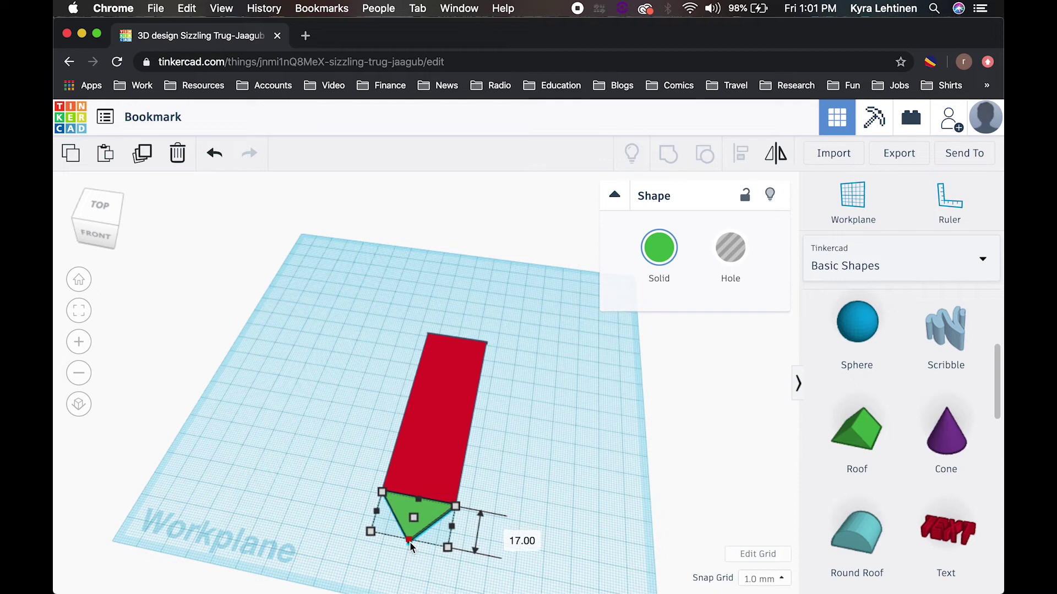
{"action": "left_click", "coordinate": [526, 459]}
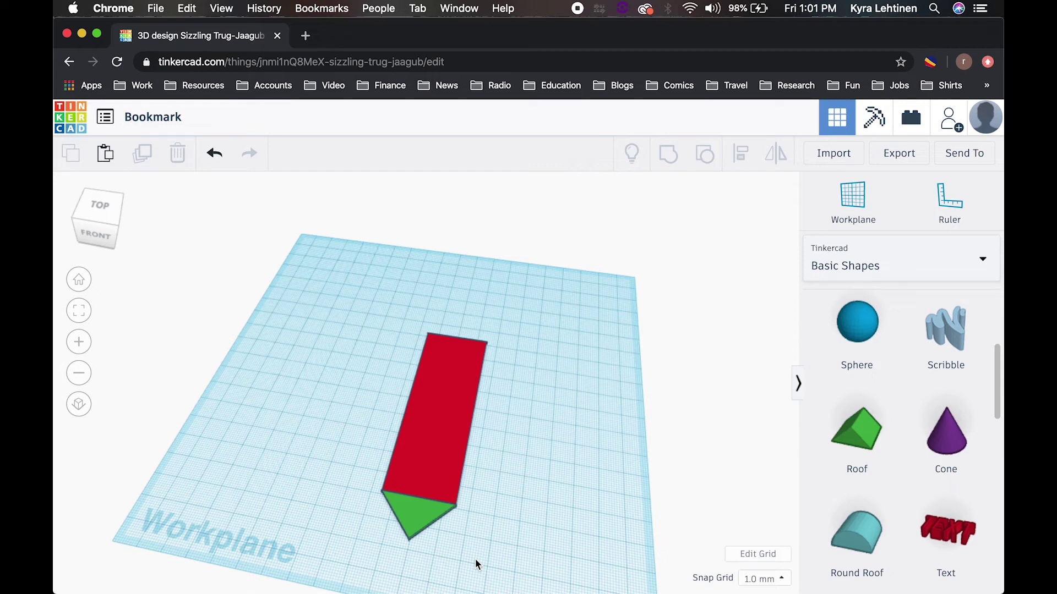
Step: Group the red strip and green roof into one bookmark, then shift it slightly down-left
{"action": "left_click_drag", "start_coordinate": [476, 560], "coordinate": [334, 421]}
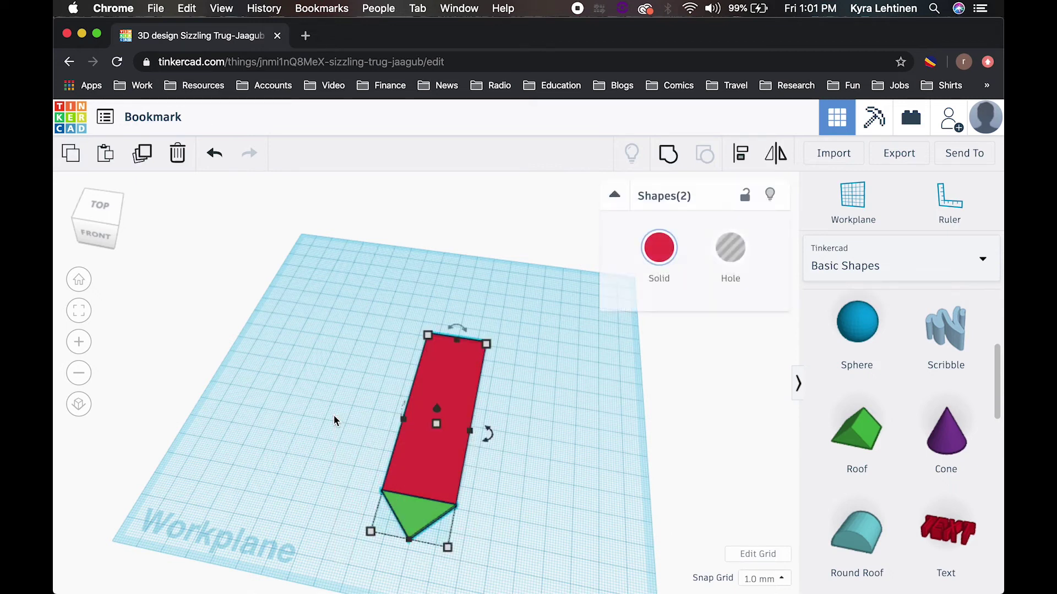
{"action": "left_click", "coordinate": [670, 161]}
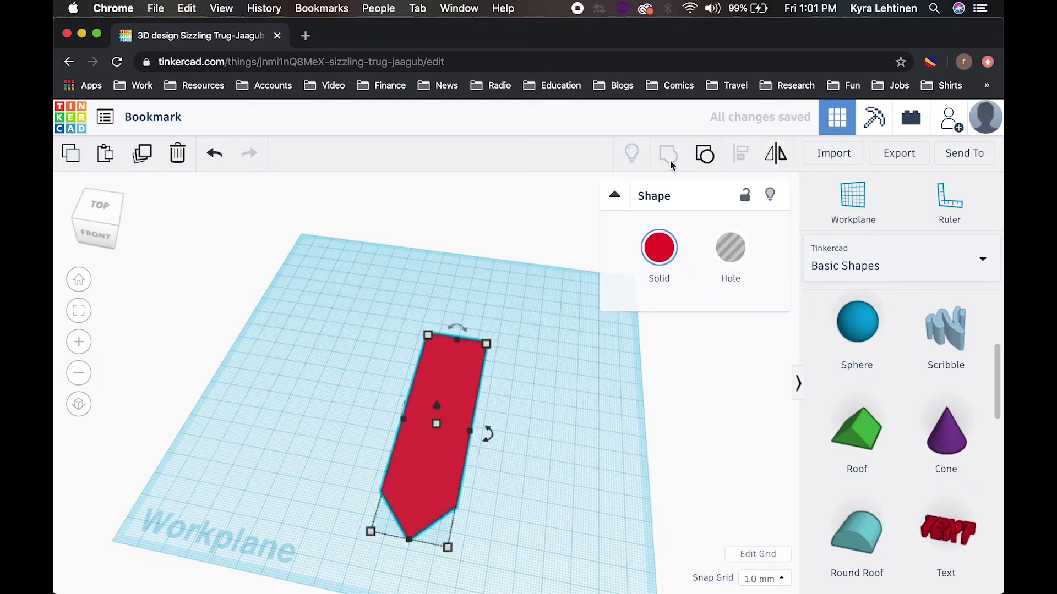
{"action": "left_click", "coordinate": [575, 384]}
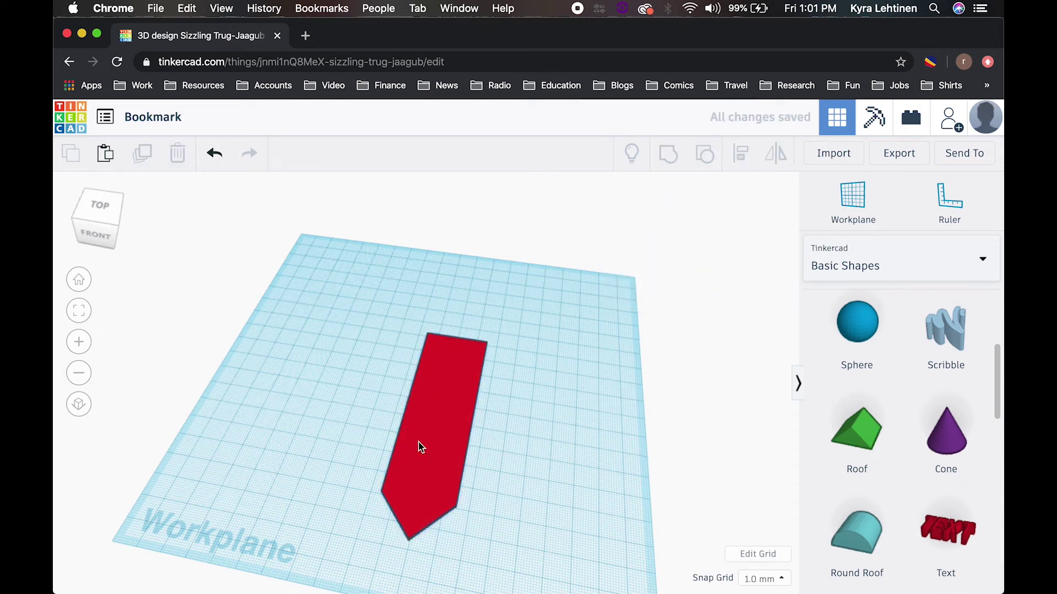
{"action": "left_click_drag", "start_coordinate": [401, 437], "coordinate": [437, 428]}
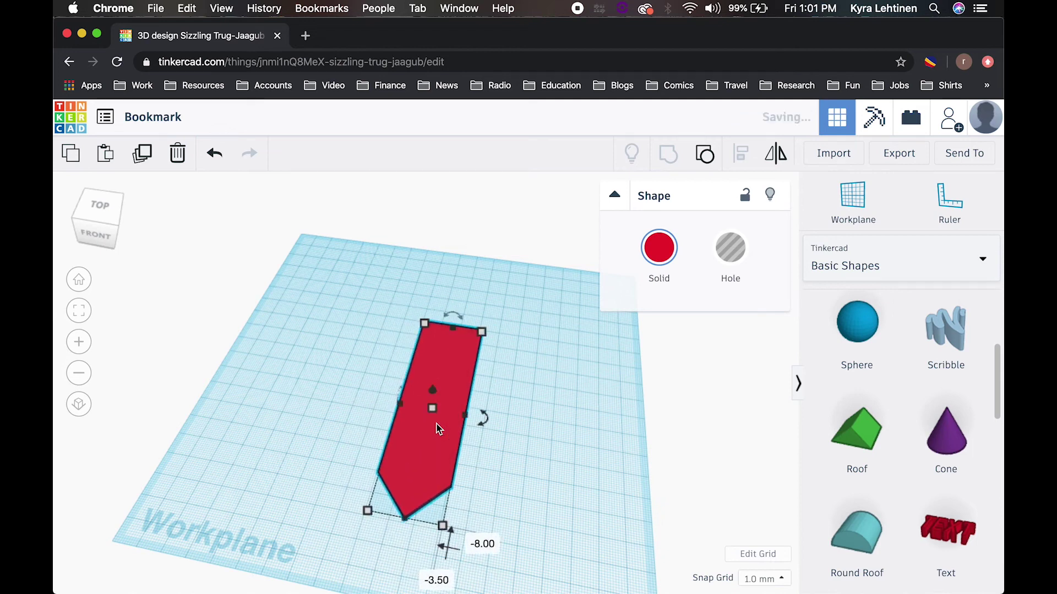
{"action": "left_click", "coordinate": [546, 543]}
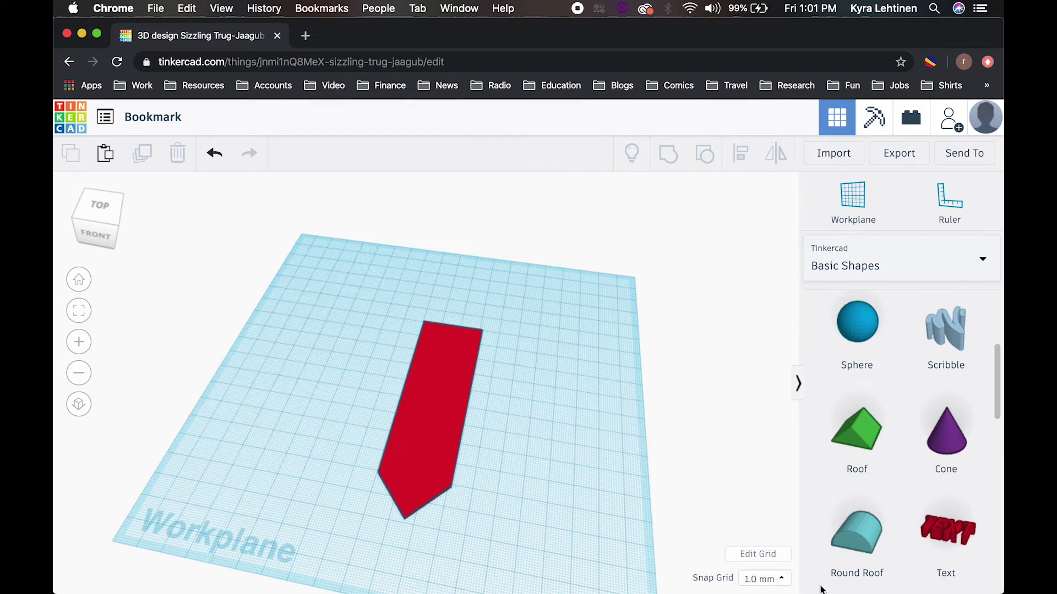
Step: Drag a yellow Star from Basic Shapes onto the bookmark's top end
{"action": "scroll", "coordinate": [971, 487], "scroll_direction": "down", "scroll_amount": 3}
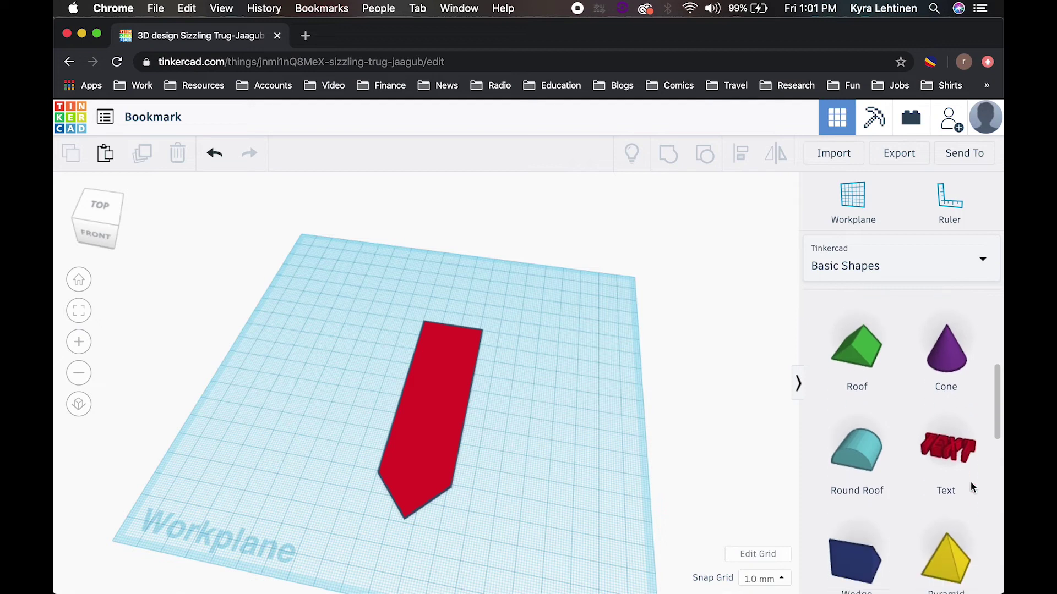
{"action": "scroll", "coordinate": [970, 487], "scroll_direction": "down", "scroll_amount": 3}
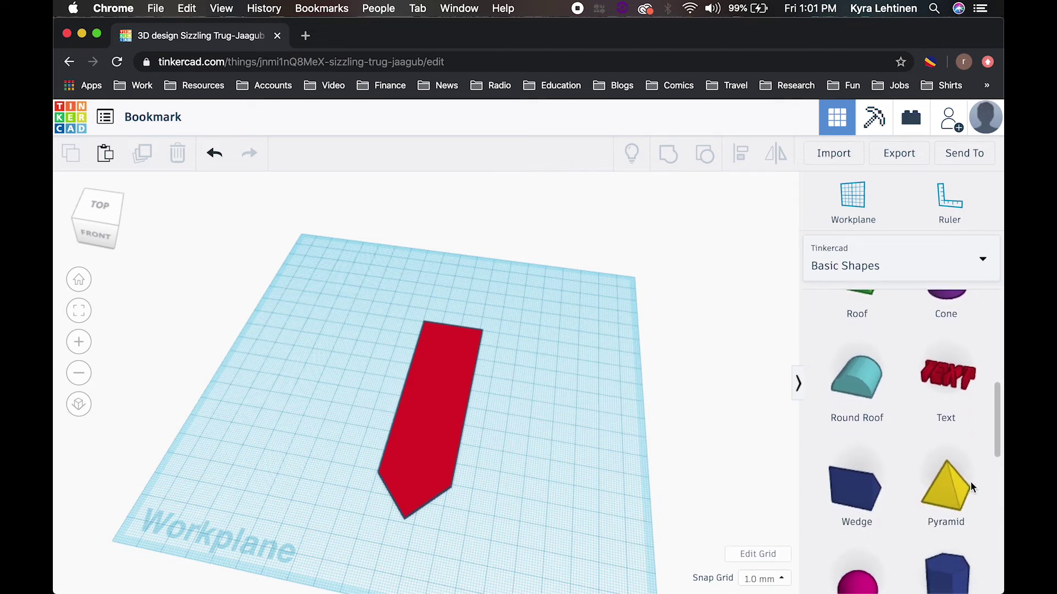
{"action": "scroll", "coordinate": [971, 486], "scroll_direction": "down", "scroll_amount": 2}
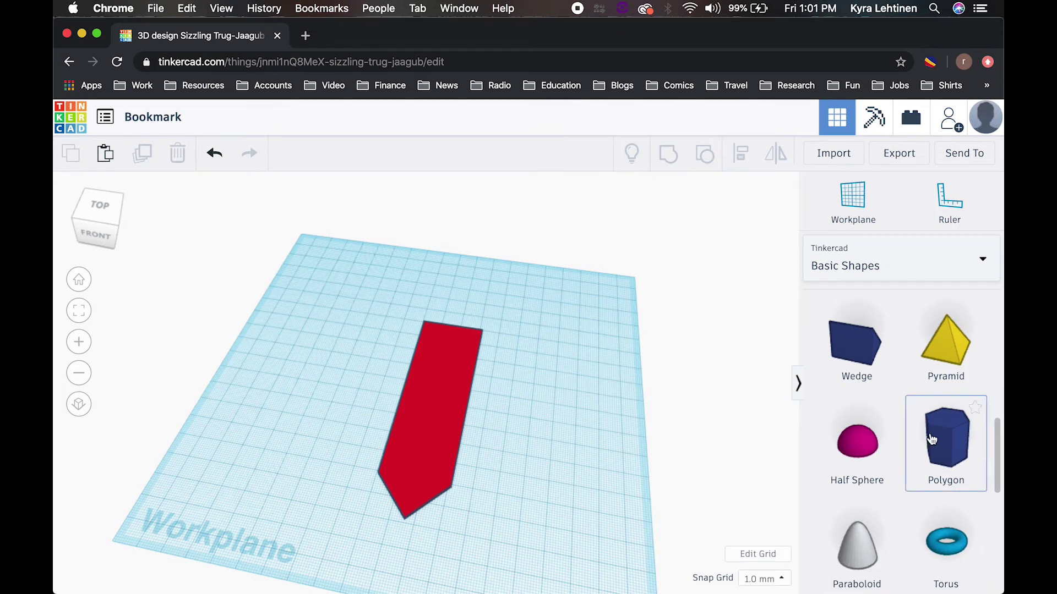
{"action": "scroll", "coordinate": [882, 492], "scroll_direction": "down", "scroll_amount": 5}
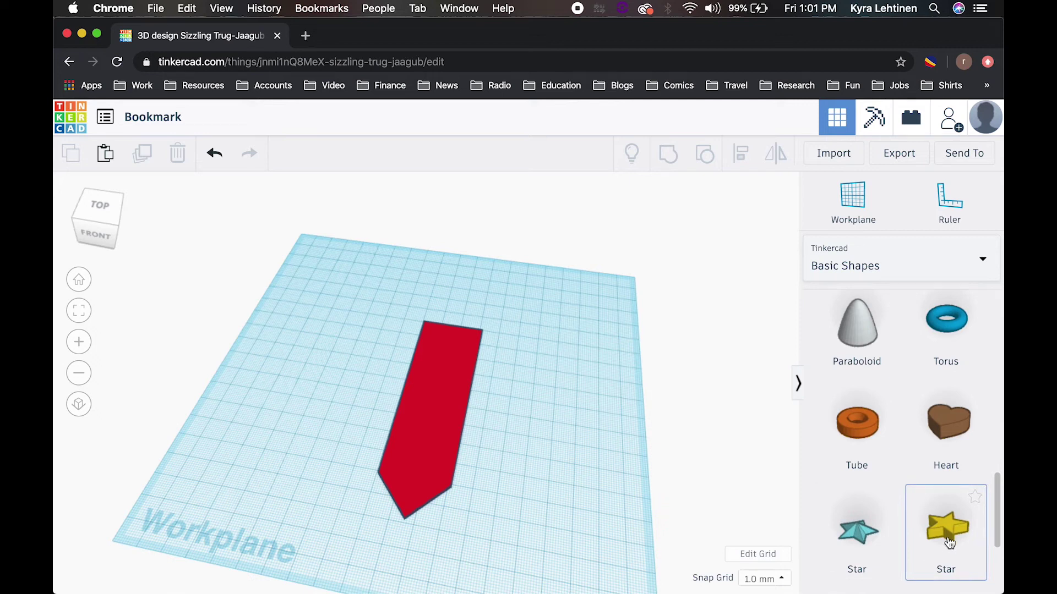
{"action": "left_click_drag", "start_coordinate": [948, 543], "coordinate": [461, 335]}
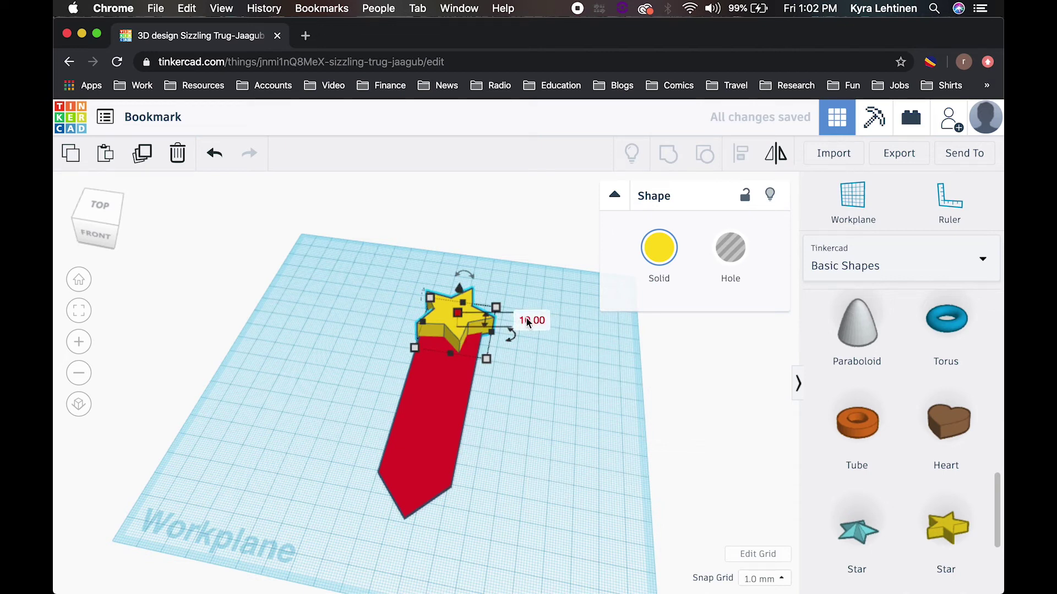
Step: Set the star's height to 1 mm
{"action": "left_click", "coordinate": [528, 320]}
{"action": "type", "text": "1"}
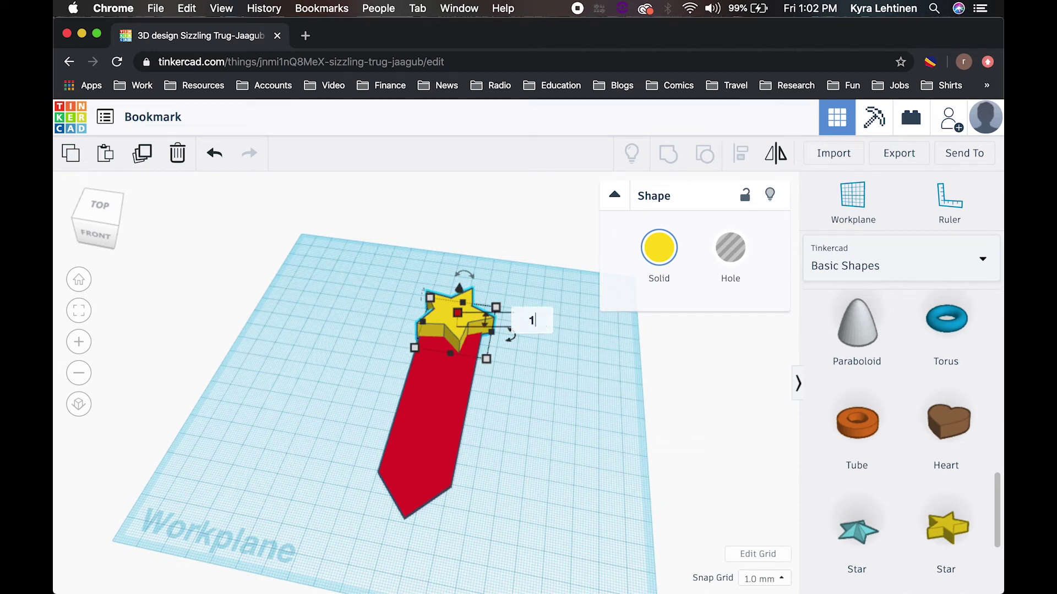
{"action": "key", "text": "Return"}
{"action": "left_click", "coordinate": [578, 417]}
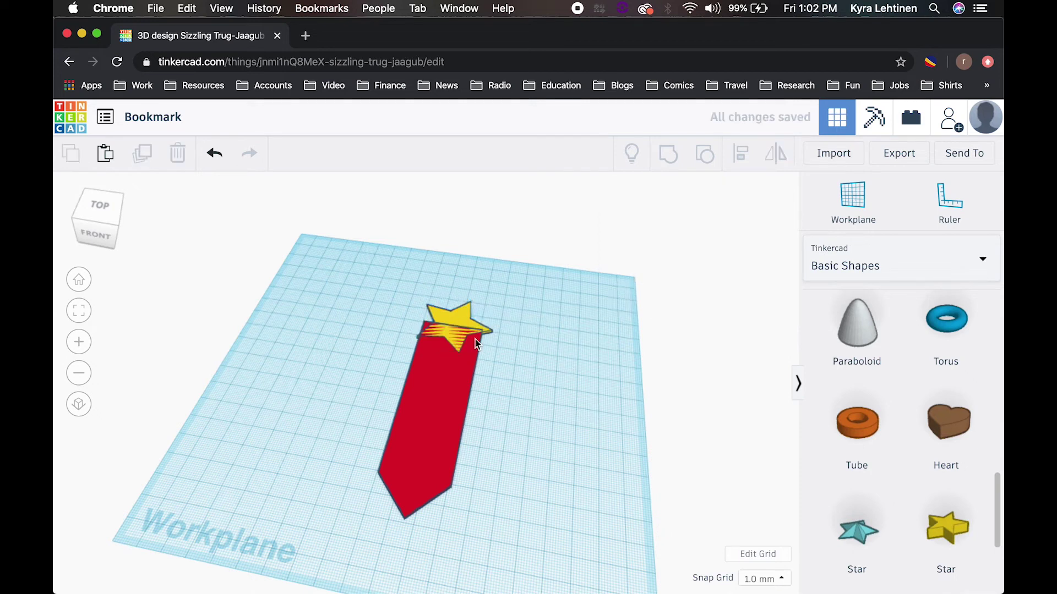
{"action": "left_click_drag", "start_coordinate": [514, 410], "coordinate": [403, 259]}
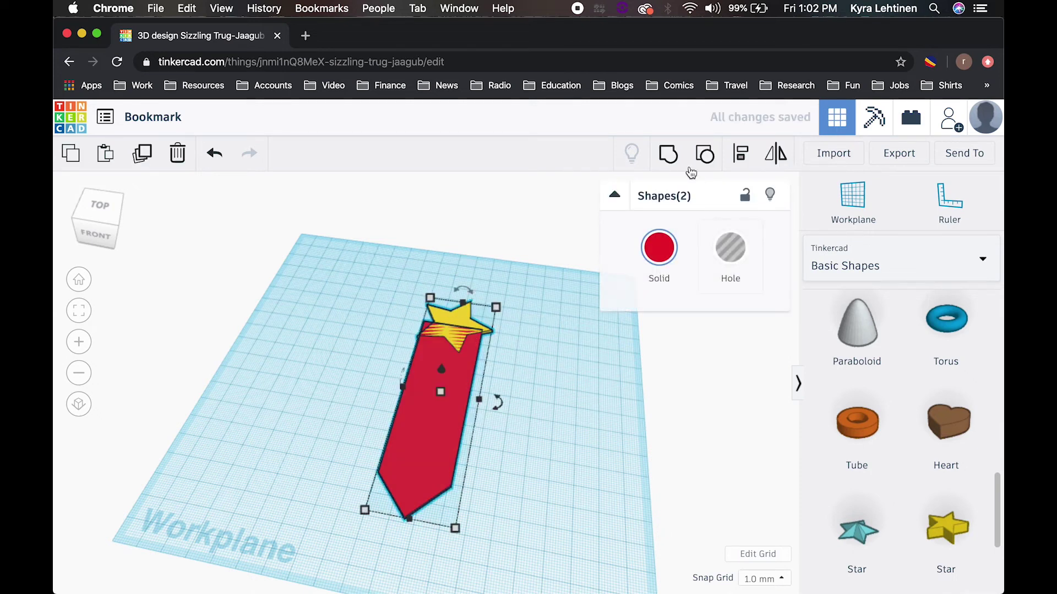
{"action": "left_click", "coordinate": [668, 156]}
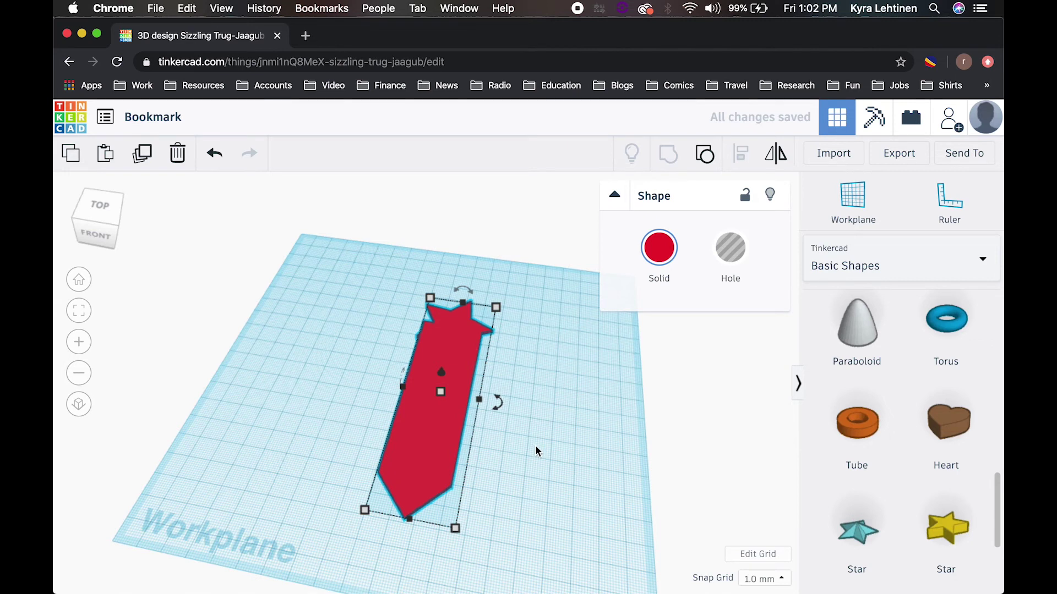
{"action": "right_click_drag", "start_coordinate": [537, 450], "coordinate": [496, 503]}
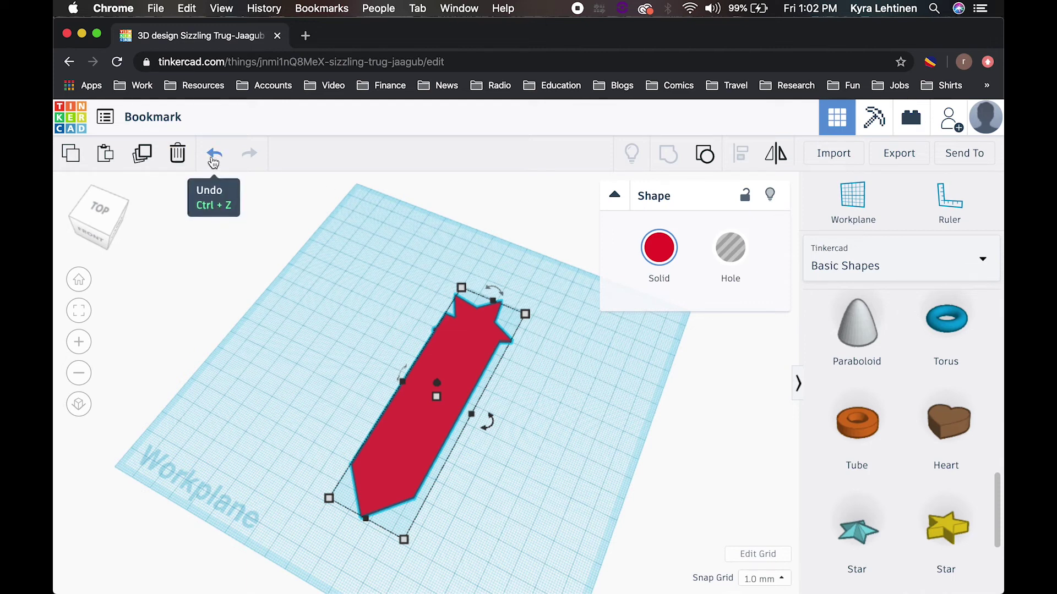
{"action": "left_click", "coordinate": [213, 156]}
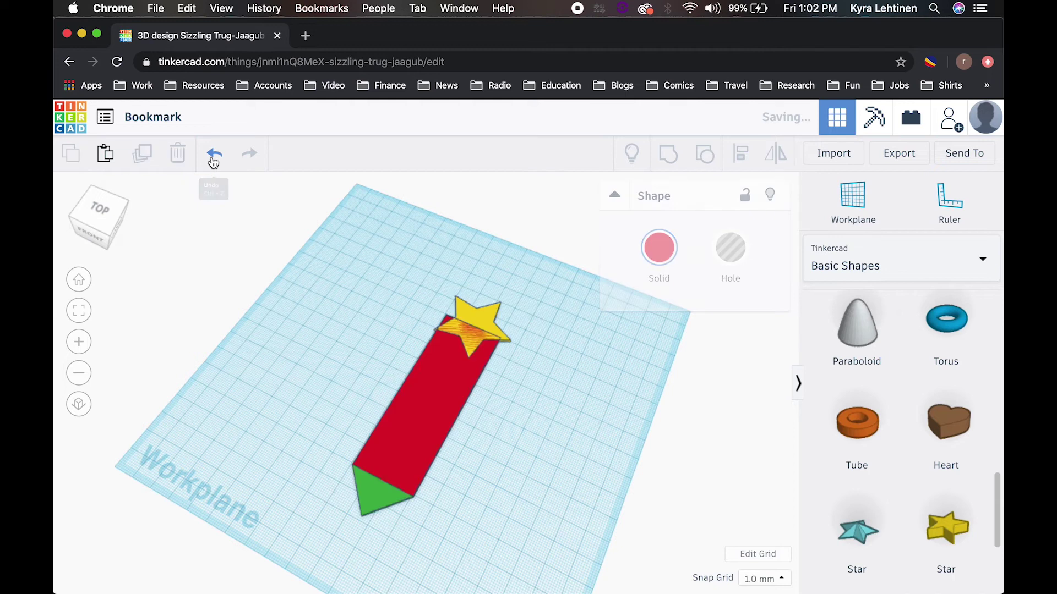
{"action": "left_click", "coordinate": [214, 156]}
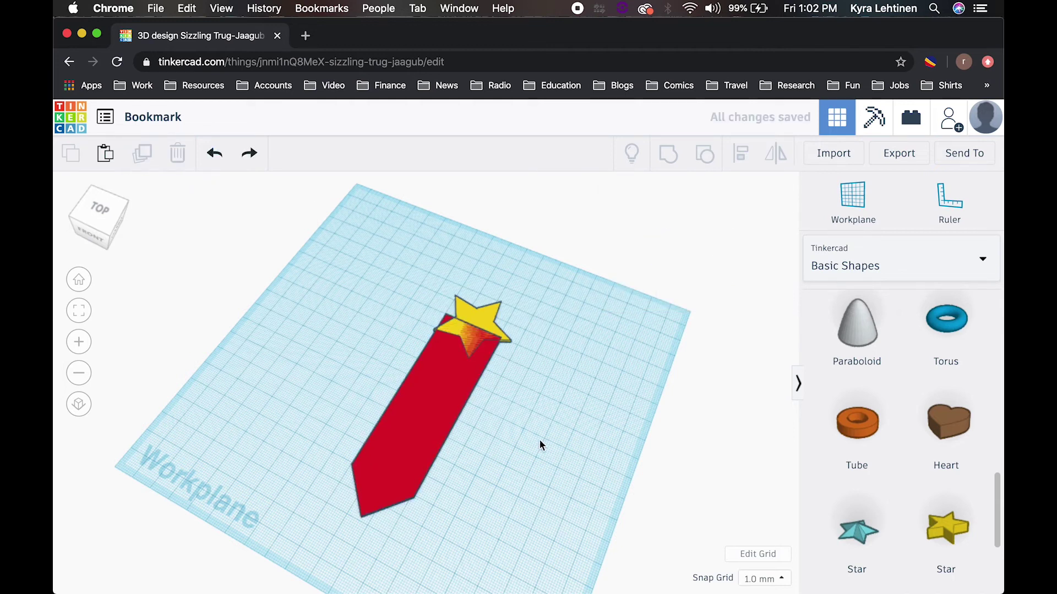
{"action": "scroll", "coordinate": [553, 414], "scroll_direction": "up", "scroll_amount": 5}
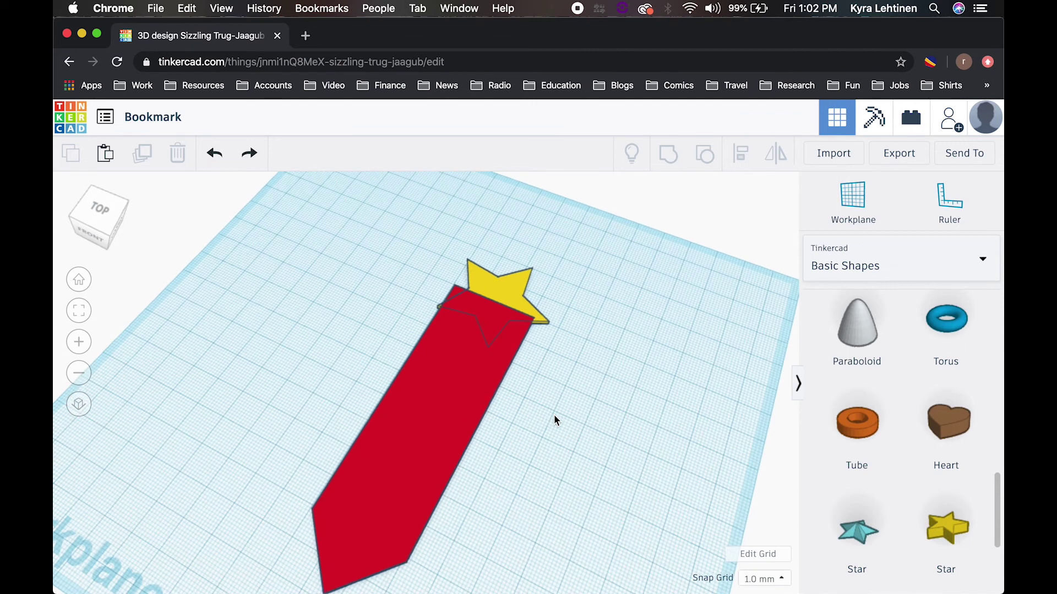
Step: Set the yellow star's height to 2 mm
{"action": "left_click", "coordinate": [510, 292]}
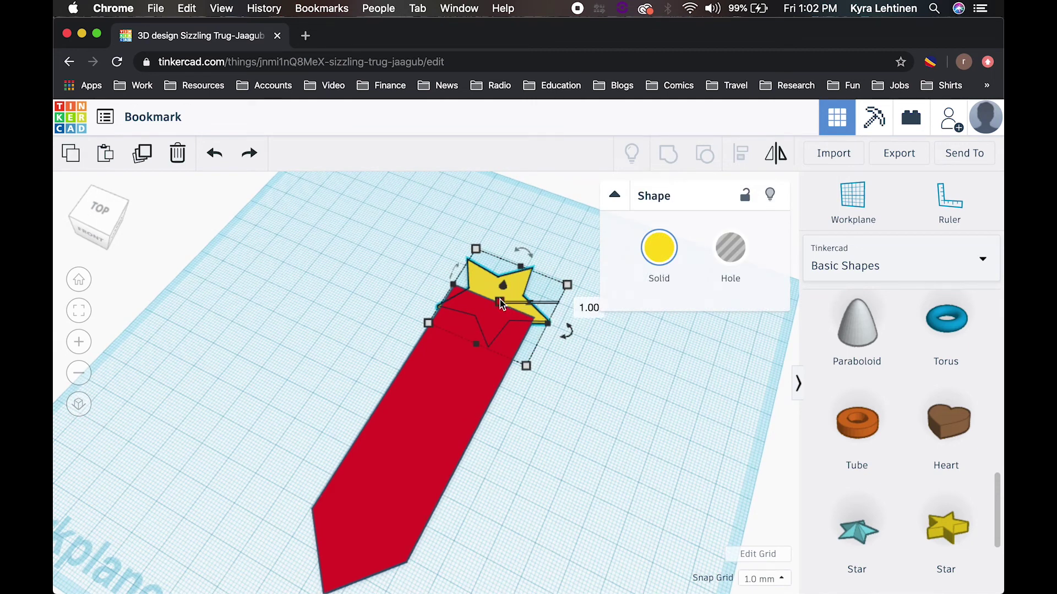
{"action": "left_click", "coordinate": [581, 303]}
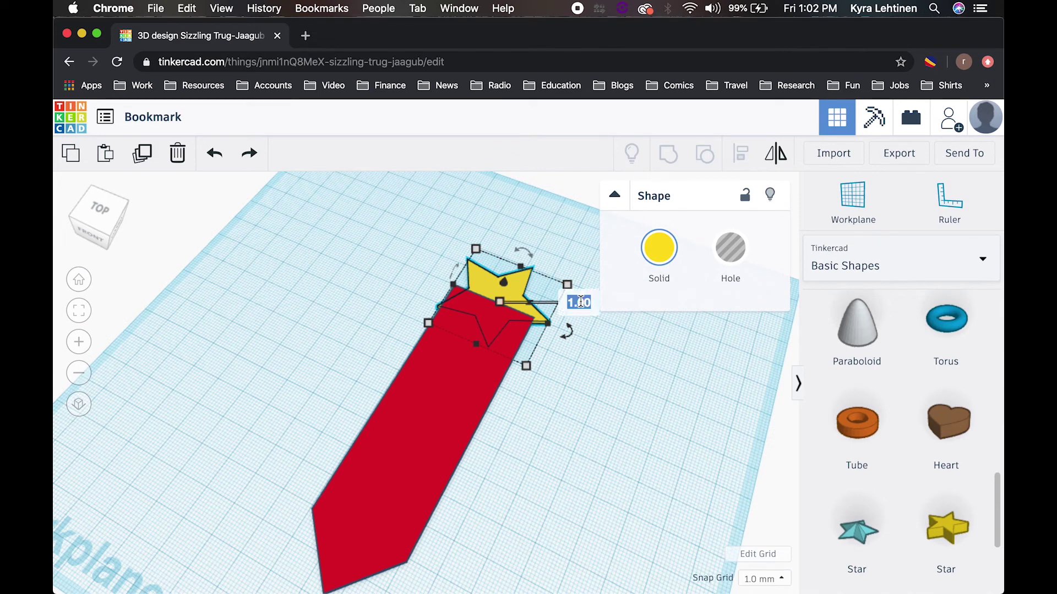
{"action": "type", "text": "2"}
{"action": "key", "text": "Return"}
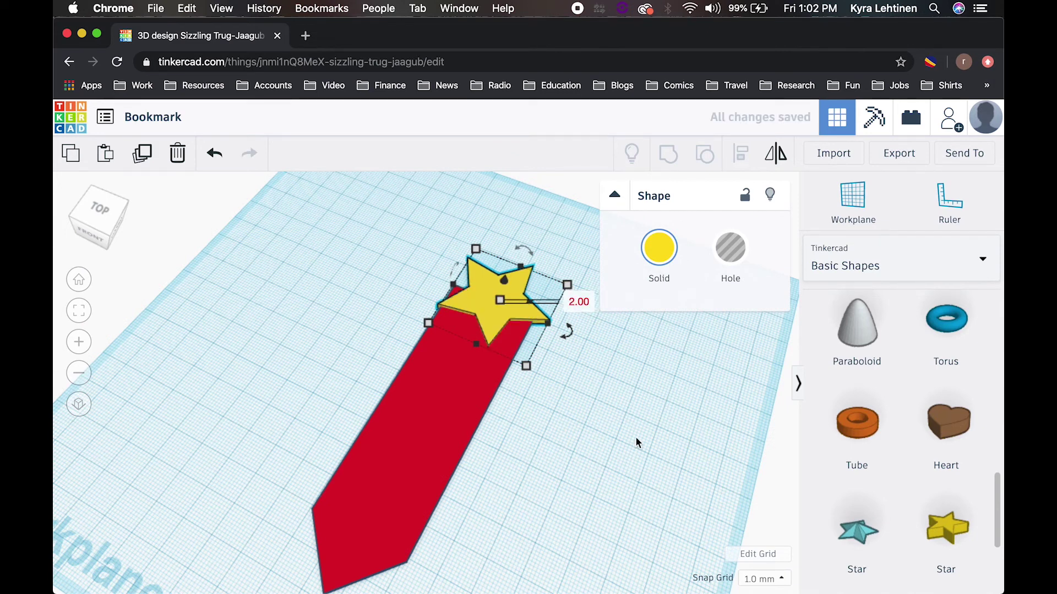
Step: Shift the star about 2 mm and enlarge it to roughly 55 × 53 mm
{"action": "left_click", "coordinate": [634, 474]}
{"action": "left_click_drag", "start_coordinate": [510, 303], "coordinate": [504, 293]}
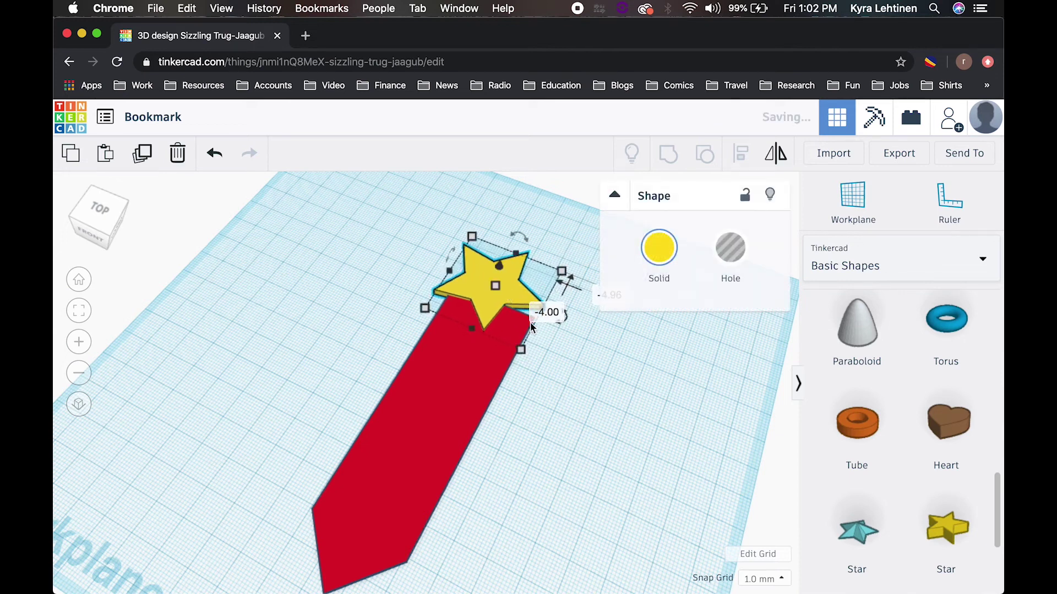
{"action": "mouse_move", "coordinate": [522, 352]}
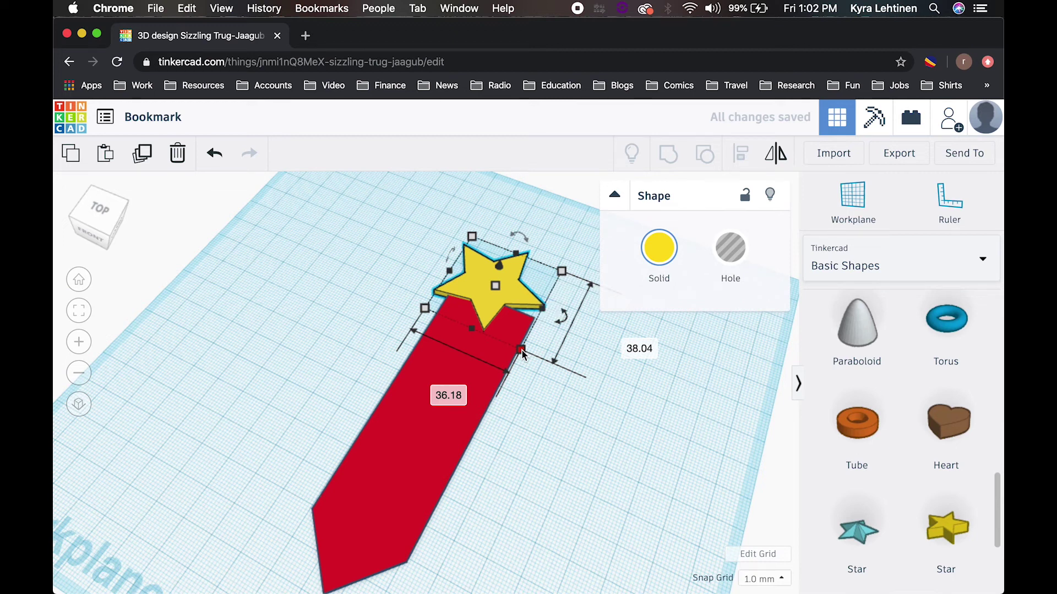
{"action": "left_click_drag", "start_coordinate": [522, 351], "coordinate": [558, 411]}
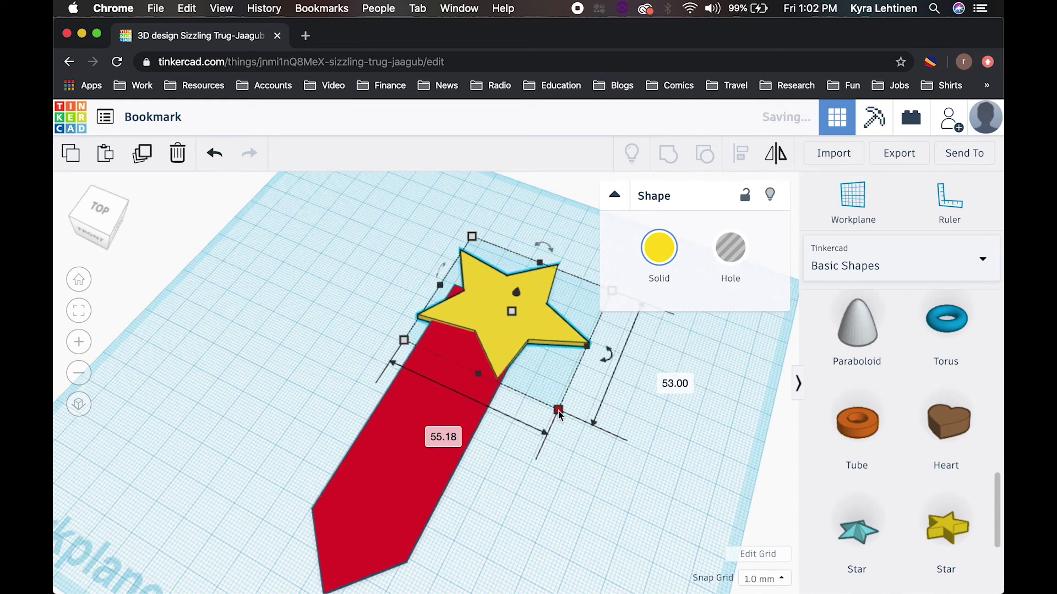
Step: Undo the oversized star and rescale it to about 42 × 44 mm
{"action": "left_click", "coordinate": [214, 154]}
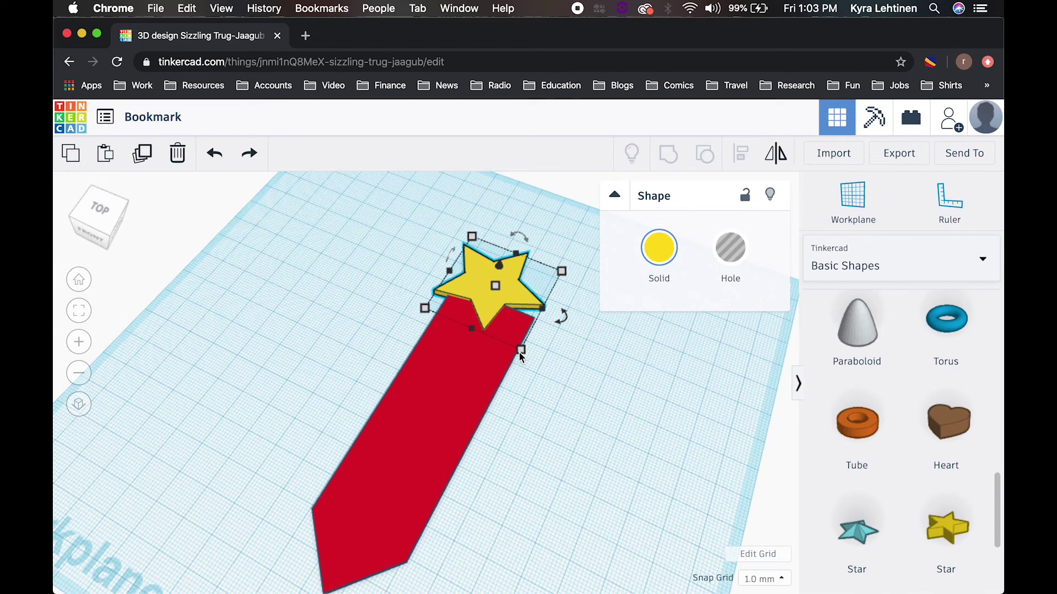
{"action": "left_click_drag", "start_coordinate": [523, 355], "coordinate": [530, 373]}
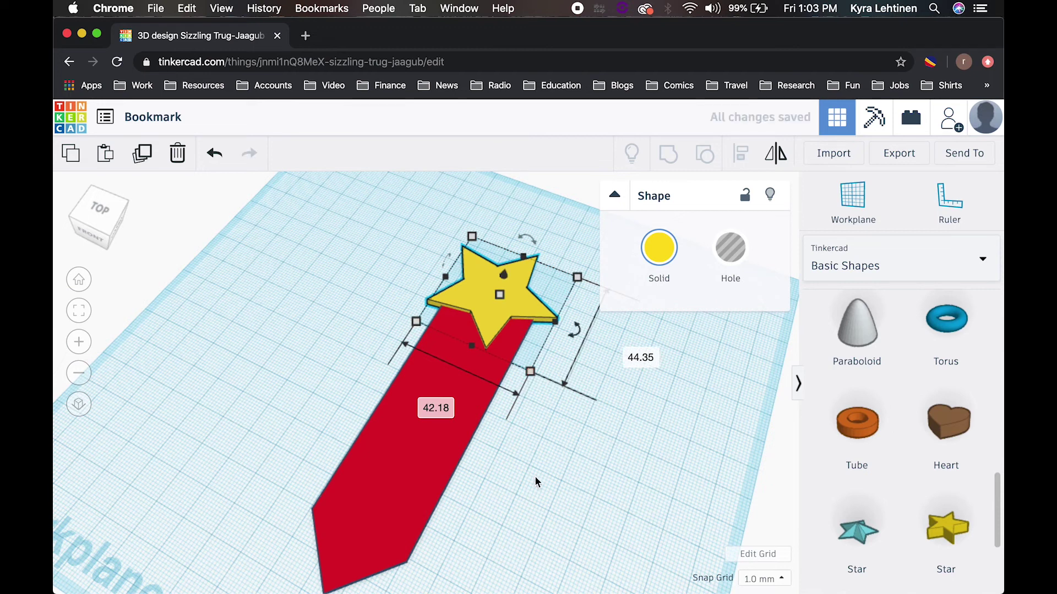
{"action": "right_click_drag", "start_coordinate": [534, 476], "coordinate": [541, 497]}
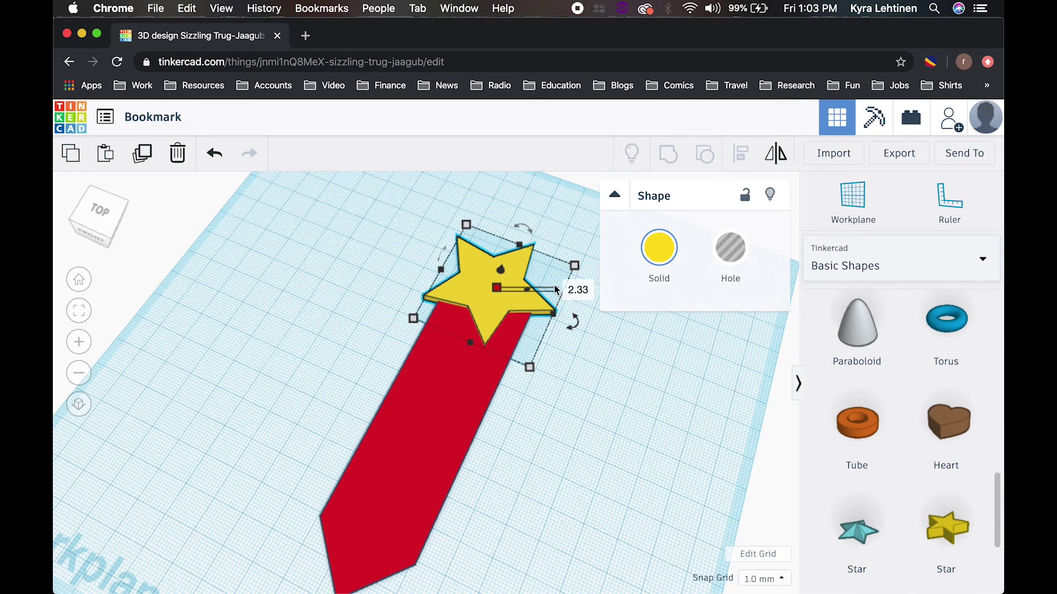
Step: Set the star's height back to 2 mm
{"action": "left_click", "coordinate": [583, 290]}
{"action": "type", "text": "2"}
{"action": "key", "text": "Return"}
{"action": "left_click", "coordinate": [579, 471]}
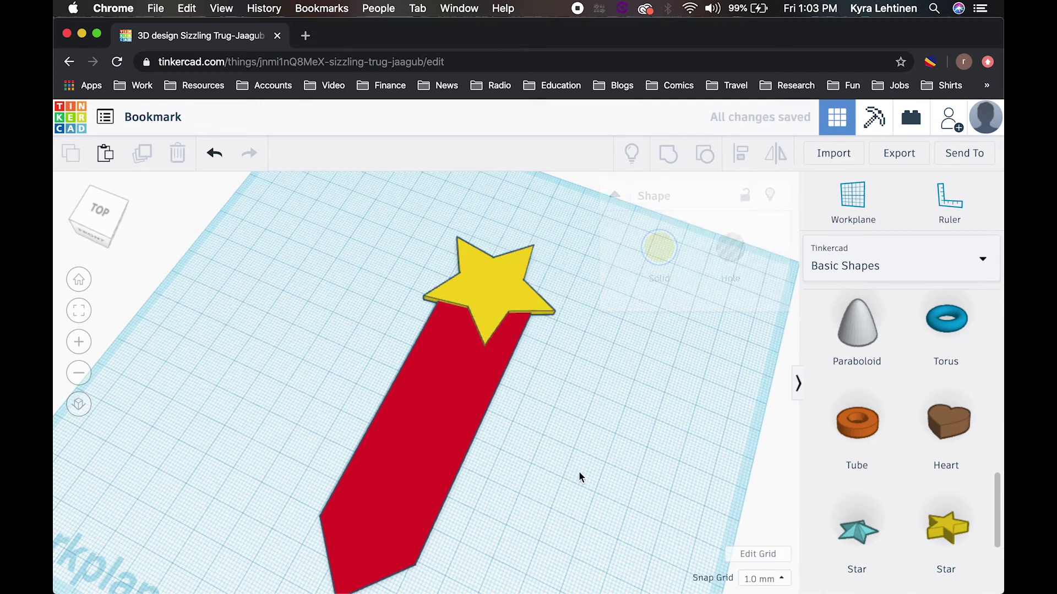
Step: Adjust the star slightly, then select both the star and the bookmark
{"action": "right_click_drag", "start_coordinate": [579, 471], "coordinate": [459, 355]}
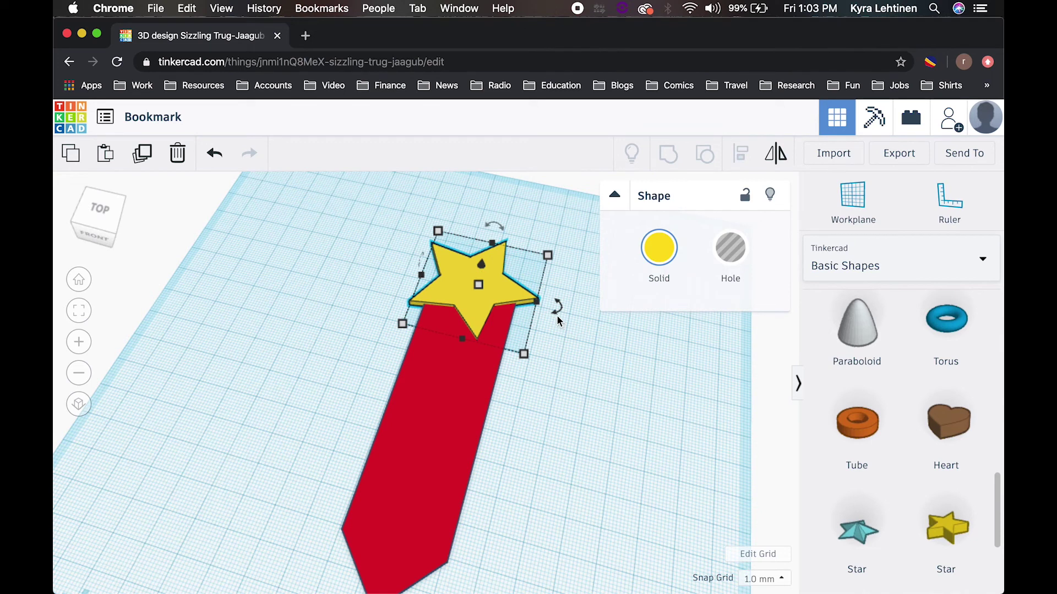
{"action": "left_click_drag", "start_coordinate": [556, 308], "coordinate": [561, 298]}
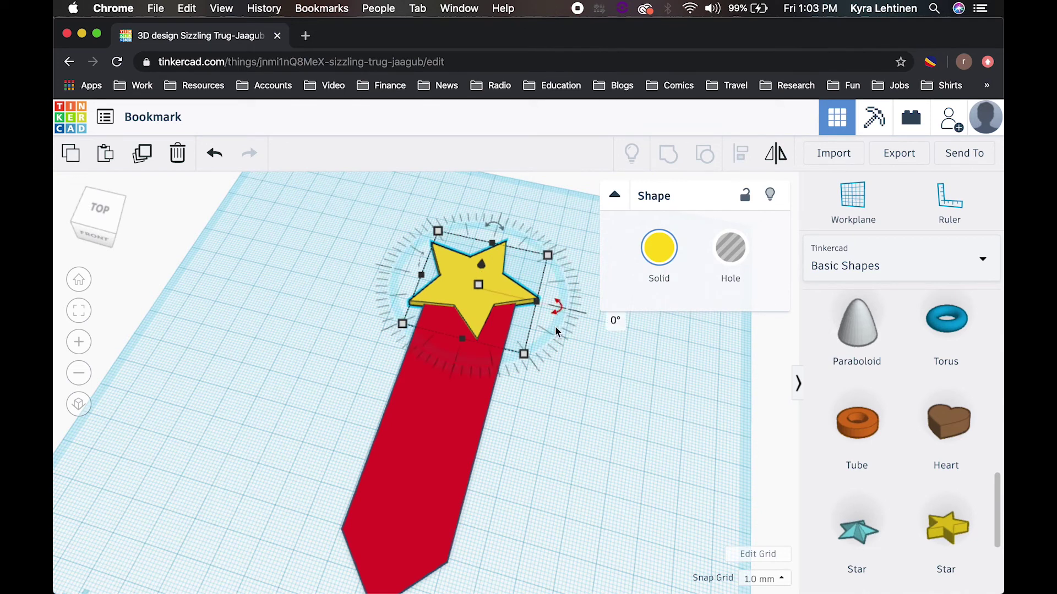
{"action": "left_click", "coordinate": [553, 526]}
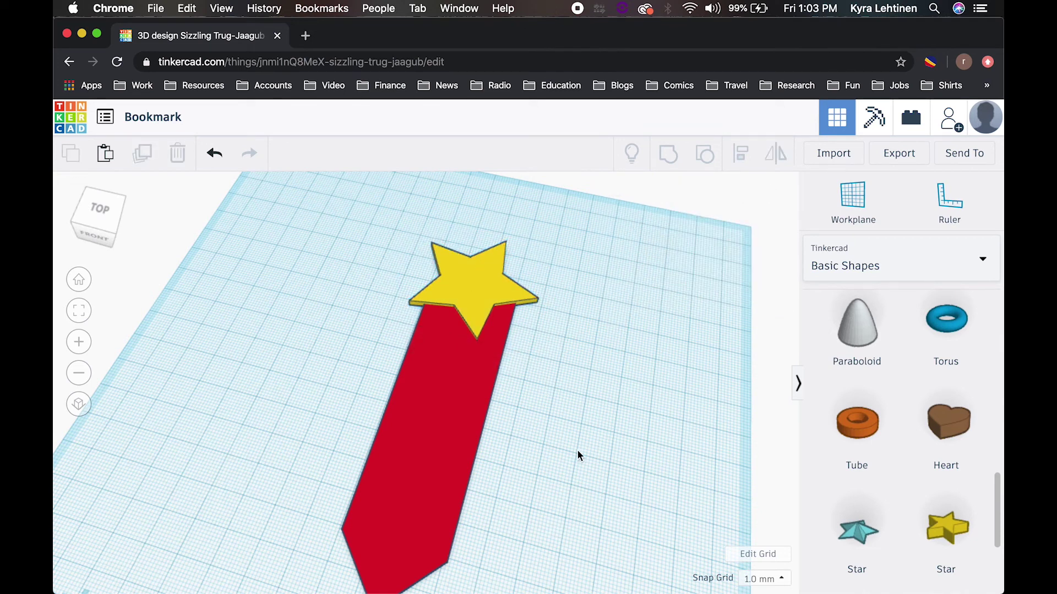
{"action": "left_click_drag", "start_coordinate": [576, 448], "coordinate": [412, 238]}
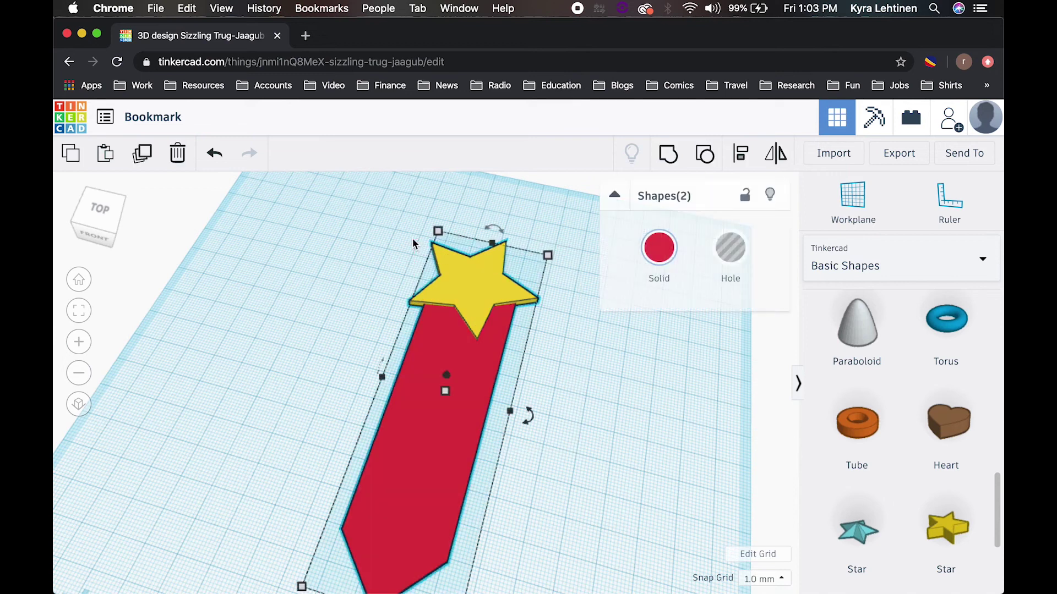
Step: Group the selected star and bookmark so the star crowns the bookmark's top
{"action": "left_click", "coordinate": [669, 155]}
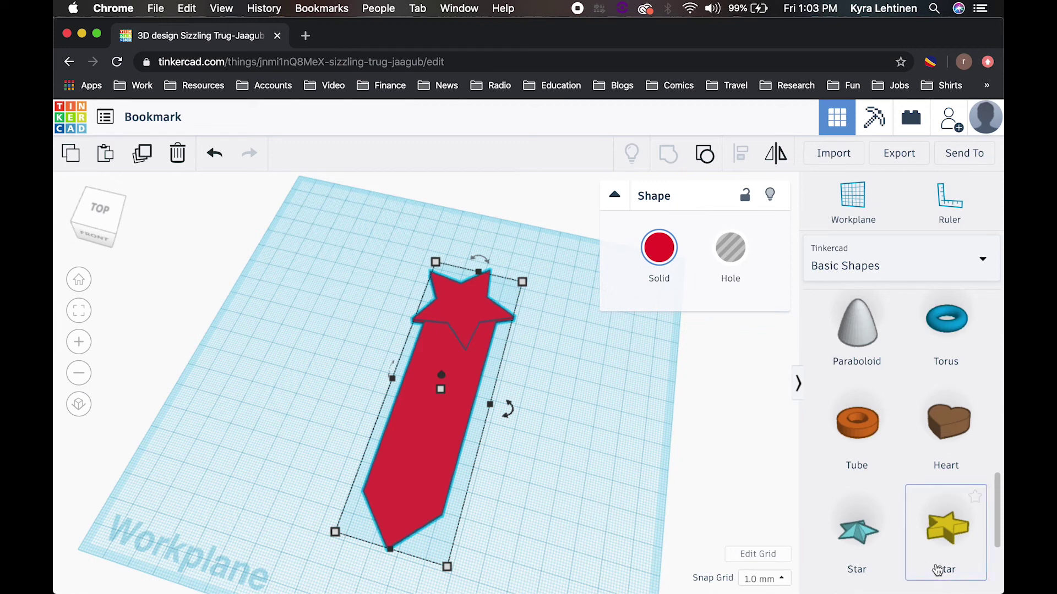
Step: Place a new yellow star beside the bookmark, rotate it about 17°, and shrink it
{"action": "left_click_drag", "start_coordinate": [952, 537], "coordinate": [540, 458]}
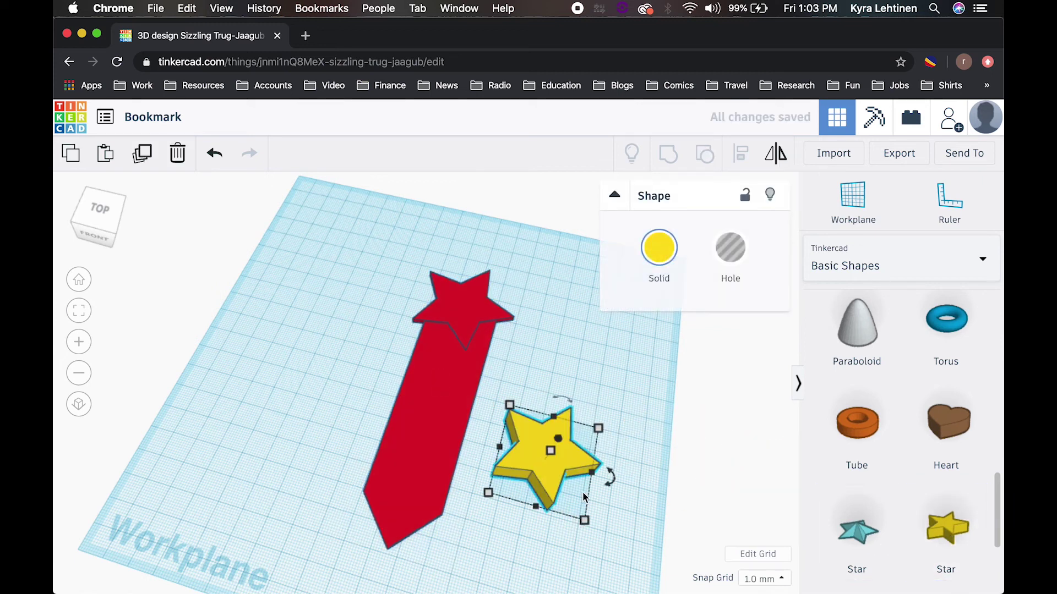
{"action": "mouse_move", "coordinate": [606, 484]}
{"action": "left_click_drag", "start_coordinate": [608, 483], "coordinate": [616, 465]}
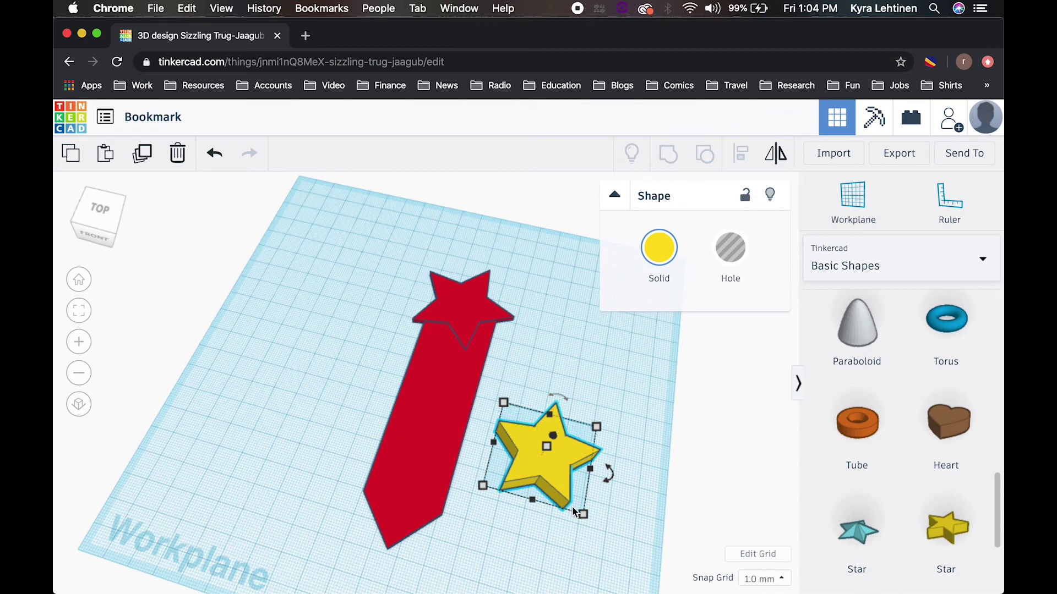
{"action": "mouse_move", "coordinate": [583, 514]}
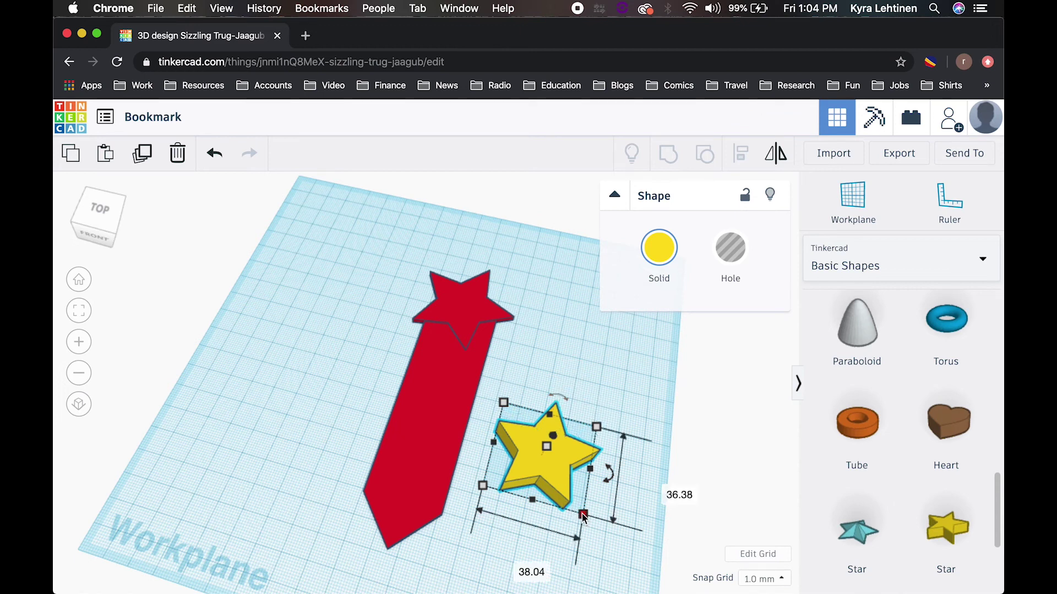
{"action": "left_click_drag", "start_coordinate": [584, 514], "coordinate": [502, 425], "text": "shift"}
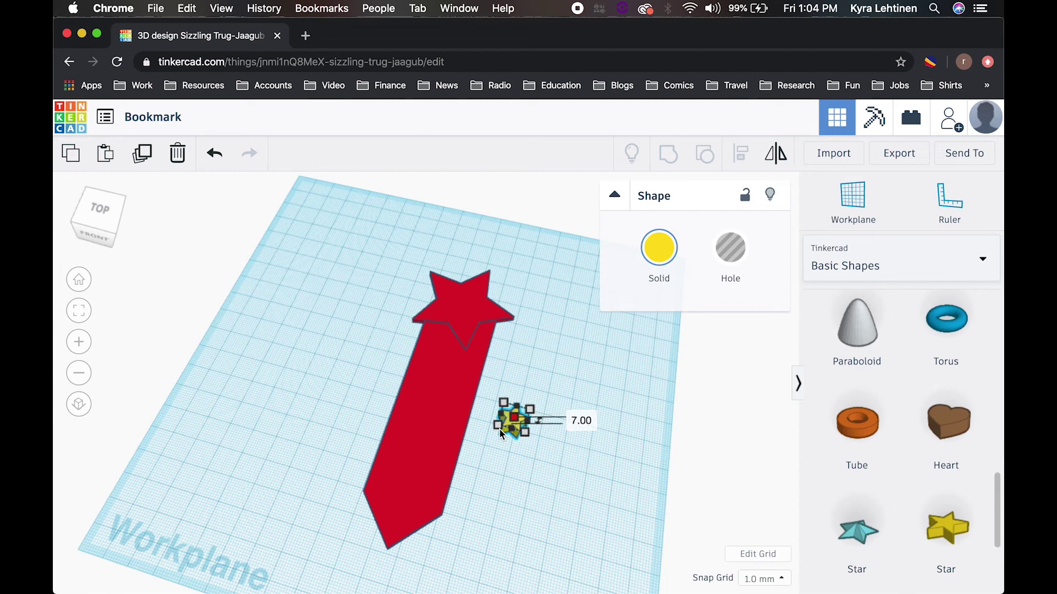
Step: Undo the last change and resize the small star to about 10.9 × 10.4 mm
{"action": "key", "text": "ctrl+Right"}
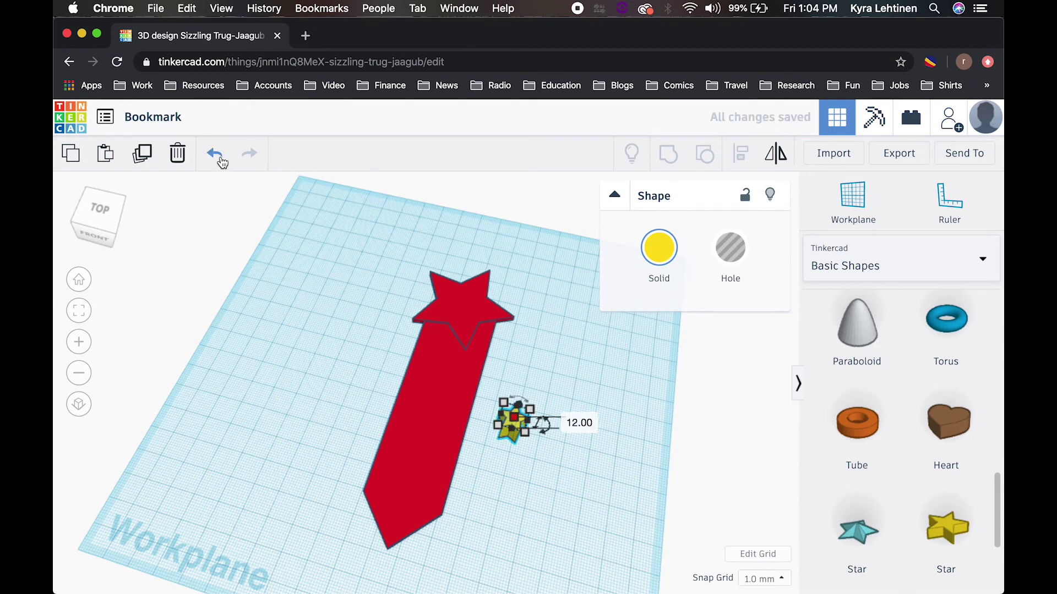
{"action": "left_click", "coordinate": [222, 162]}
{"action": "left_click", "coordinate": [493, 504]}
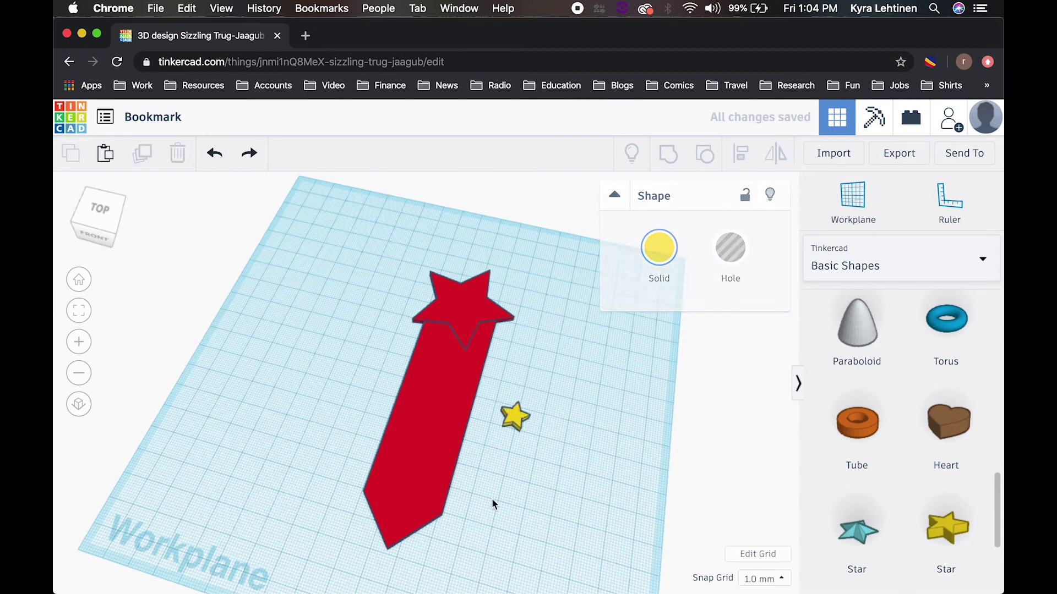
{"action": "left_click", "coordinate": [517, 422]}
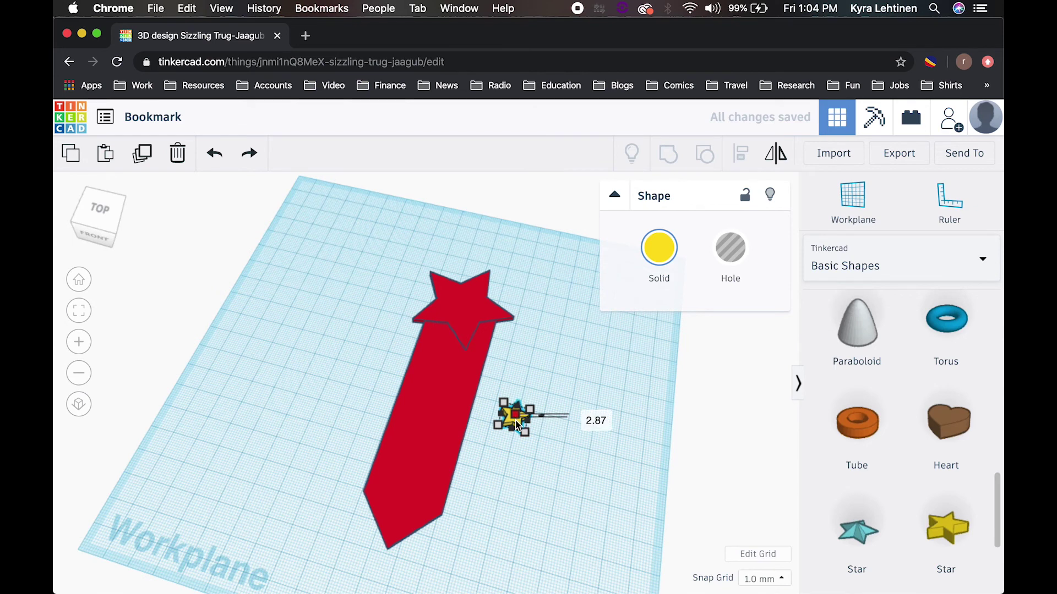
{"action": "left_click_drag", "start_coordinate": [517, 428], "coordinate": [497, 430]}
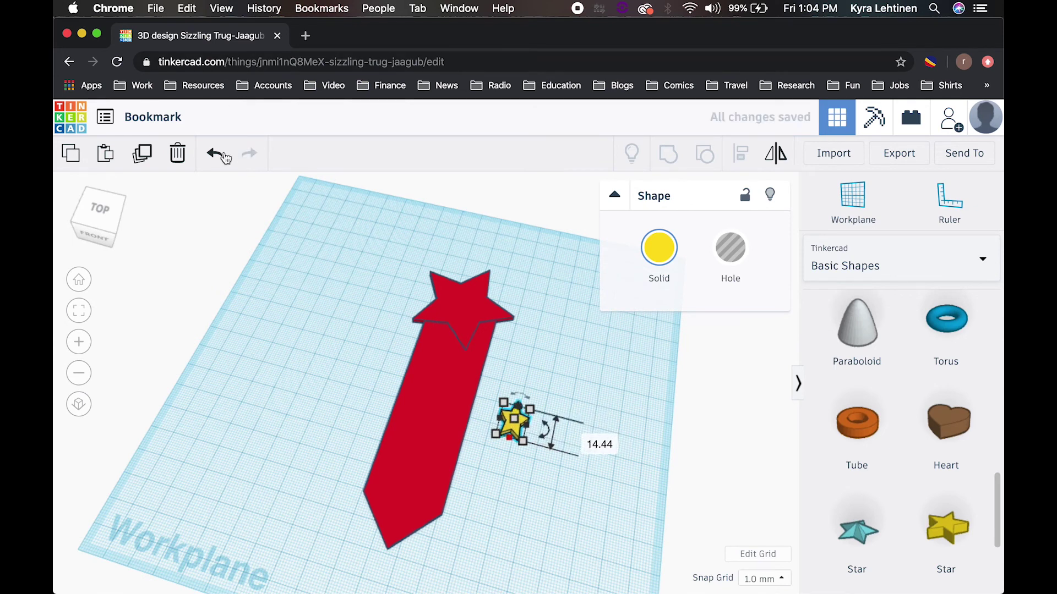
{"action": "mouse_move", "coordinate": [521, 430]}
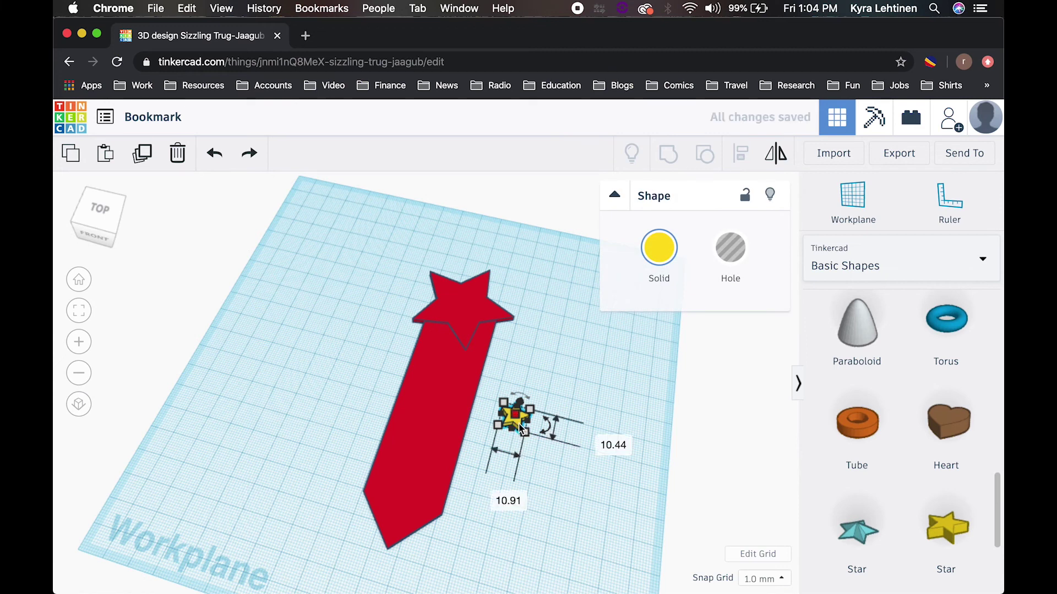
{"action": "scroll", "coordinate": [537, 397], "scroll_direction": "up", "scroll_amount": 4}
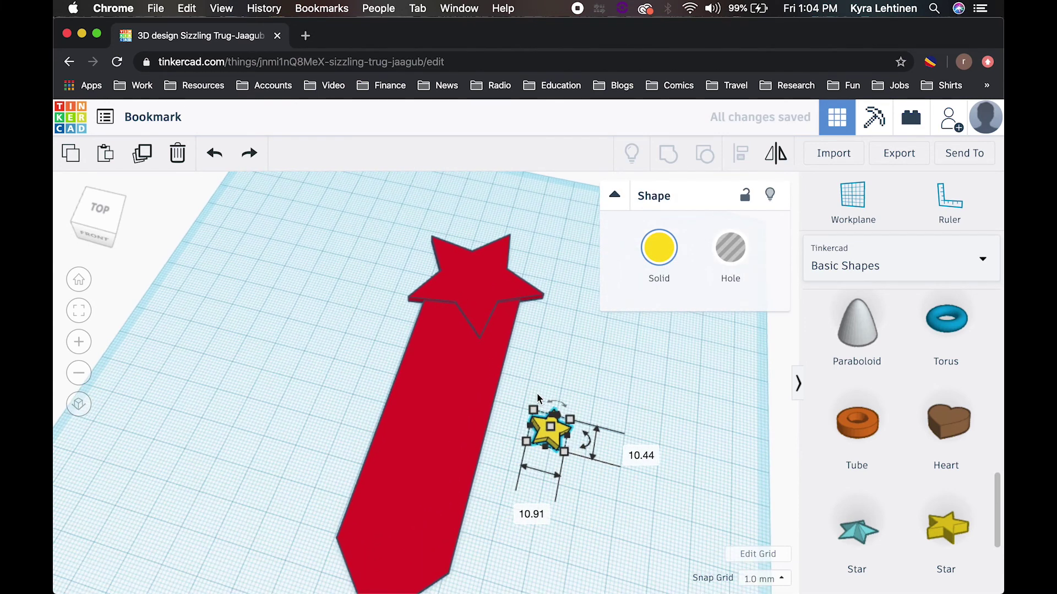
{"action": "scroll", "coordinate": [537, 395], "scroll_direction": "down", "scroll_amount": 3}
{"action": "scroll", "coordinate": [571, 446], "scroll_direction": "up", "scroll_amount": 3}
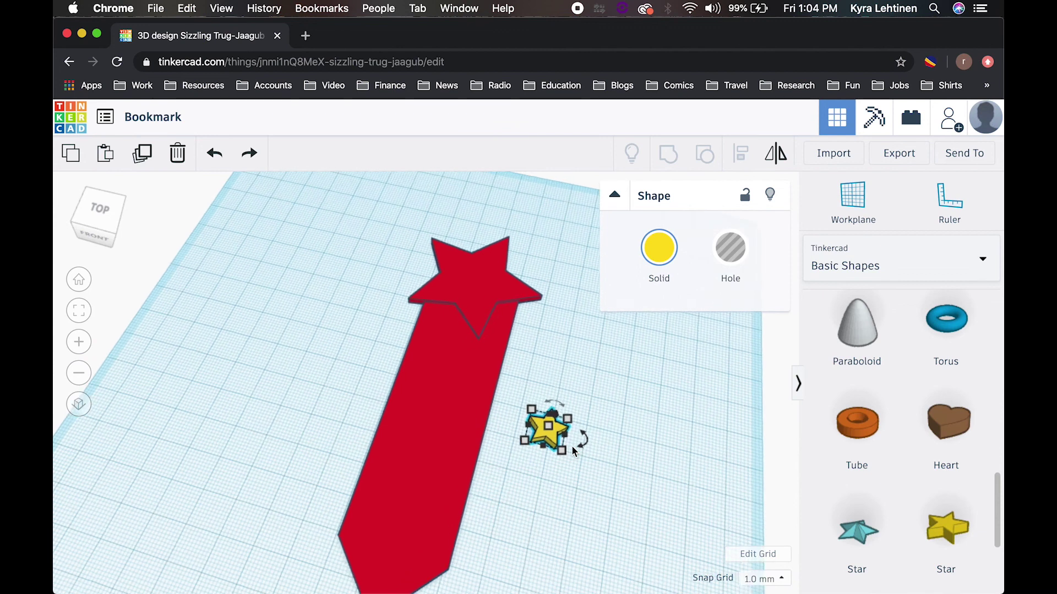
Step: Move the small star onto the bookmark near its pointed tip
{"action": "left_click_drag", "start_coordinate": [573, 446], "coordinate": [385, 578]}
{"action": "scroll", "coordinate": [409, 529], "scroll_direction": "down", "scroll_amount": 3}
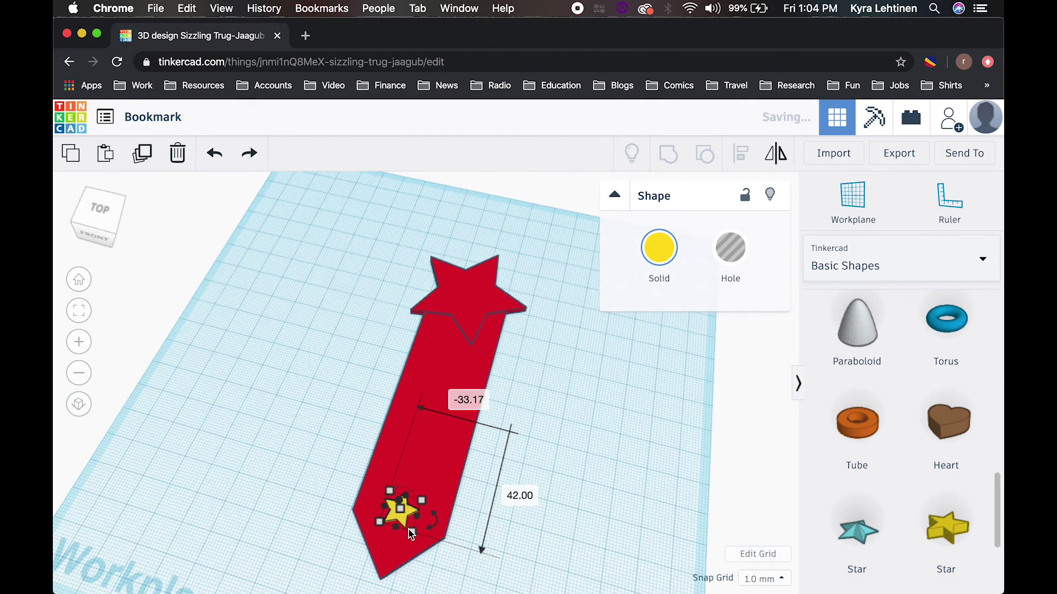
{"action": "left_click_drag", "start_coordinate": [410, 533], "coordinate": [401, 535]}
{"action": "left_click", "coordinate": [510, 566]}
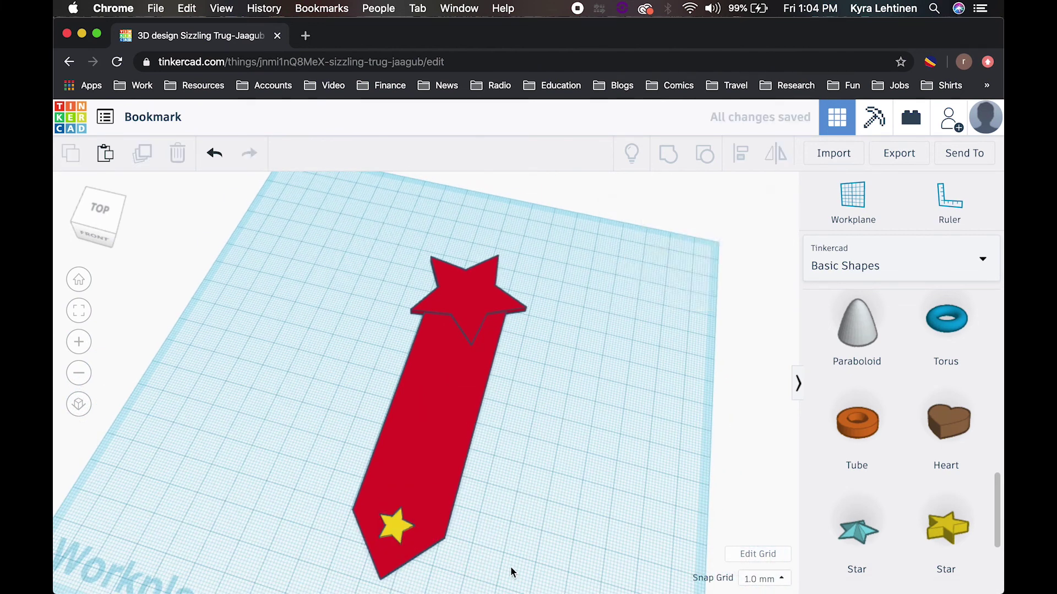
Step: Convert the small star near the bookmark's tip from solid yellow into a Hole
{"action": "left_click", "coordinate": [397, 529]}
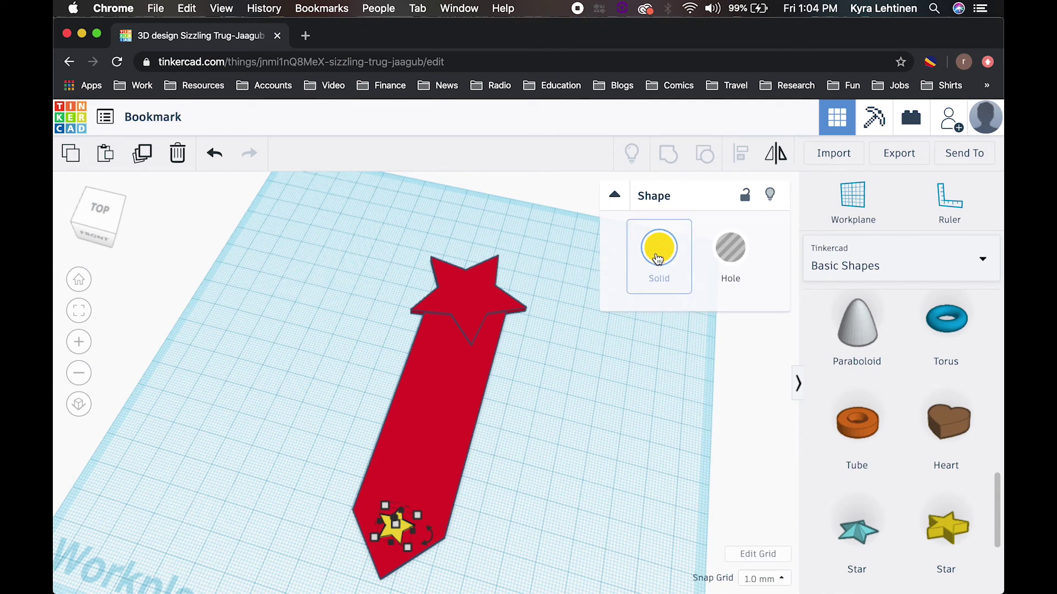
{"action": "left_click", "coordinate": [658, 260]}
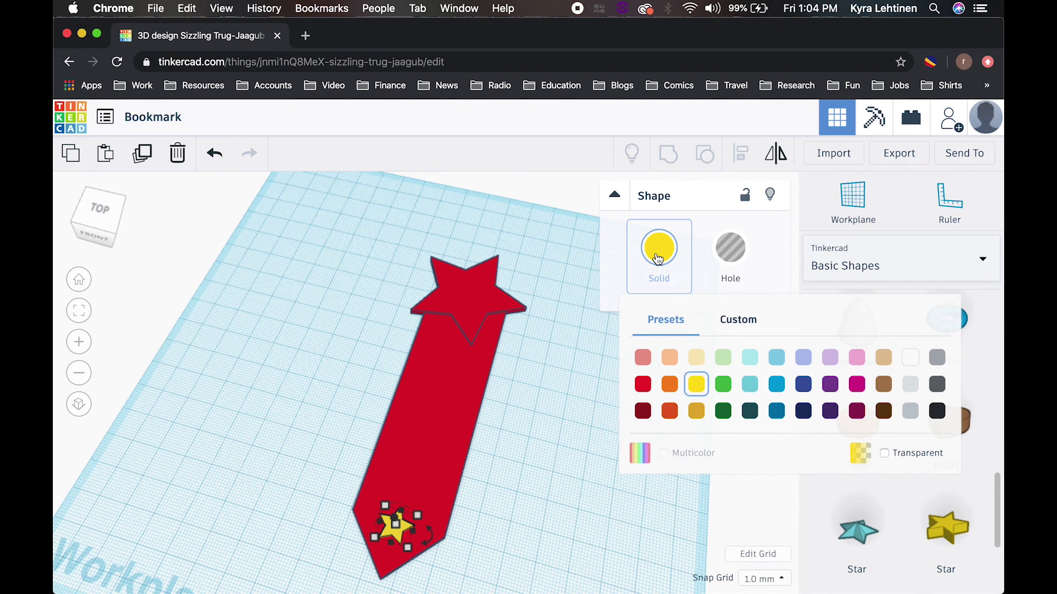
{"action": "left_click", "coordinate": [734, 251]}
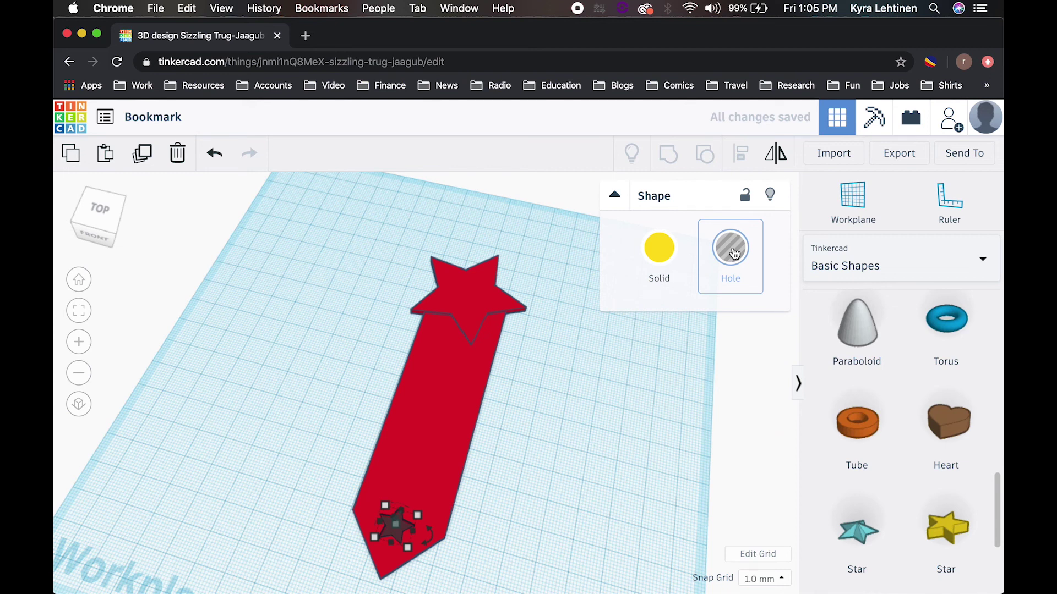
{"action": "left_click", "coordinate": [544, 531]}
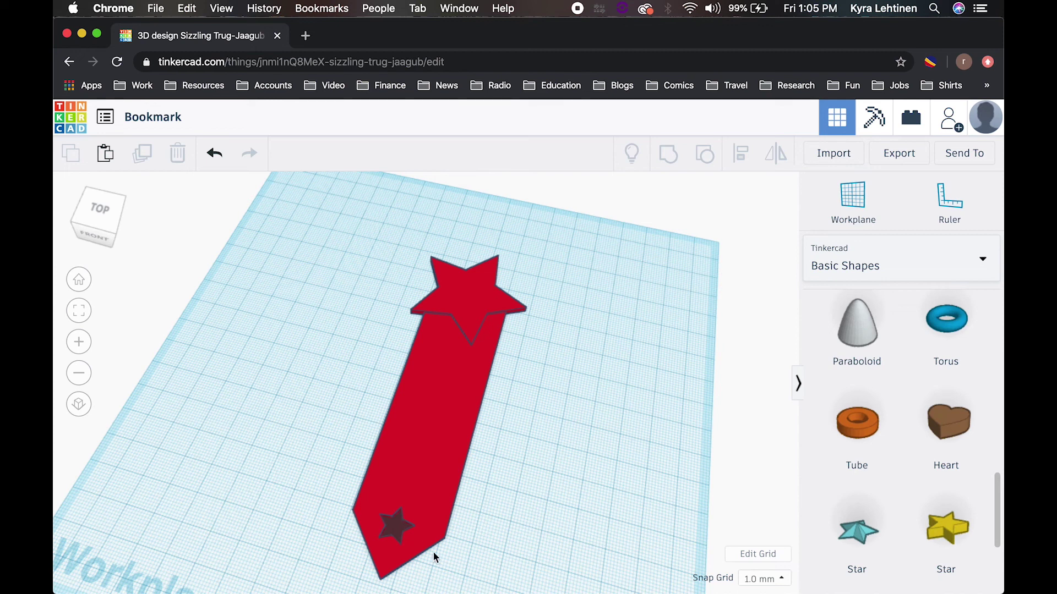
Step: Group the red bookmark with the star hole, leaving a star cut-out near the pointed tip
{"action": "left_click_drag", "start_coordinate": [462, 564], "coordinate": [330, 477]}
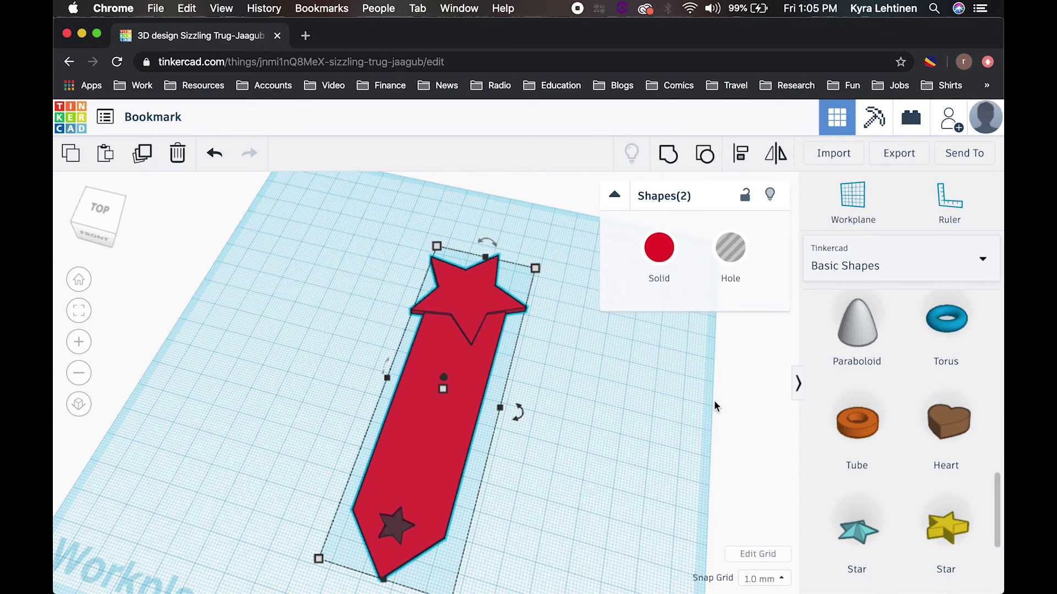
{"action": "left_click", "coordinate": [669, 157]}
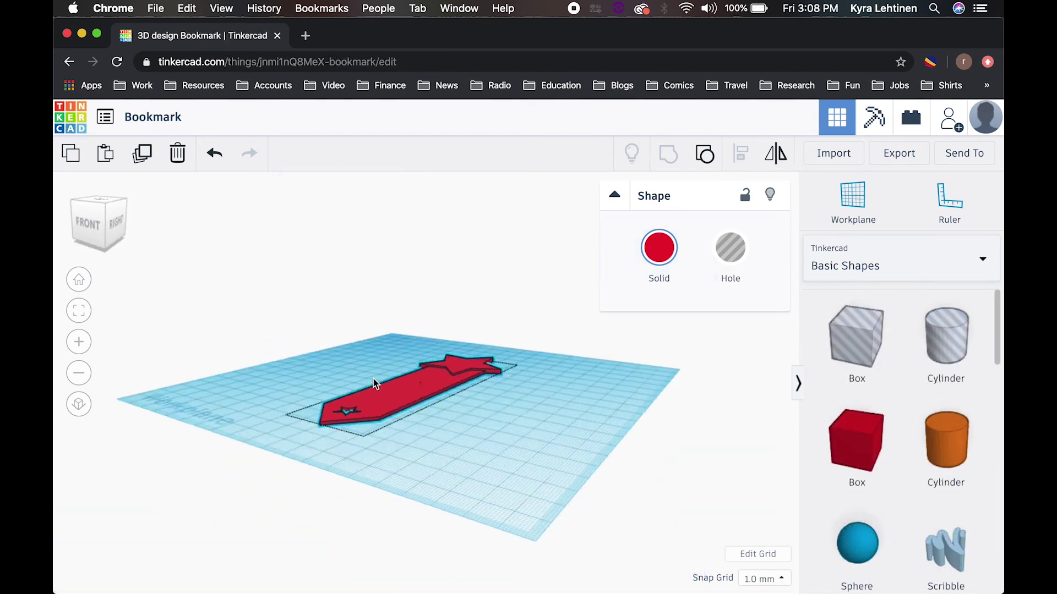
{"action": "right_click_drag", "start_coordinate": [373, 378], "coordinate": [433, 438]}
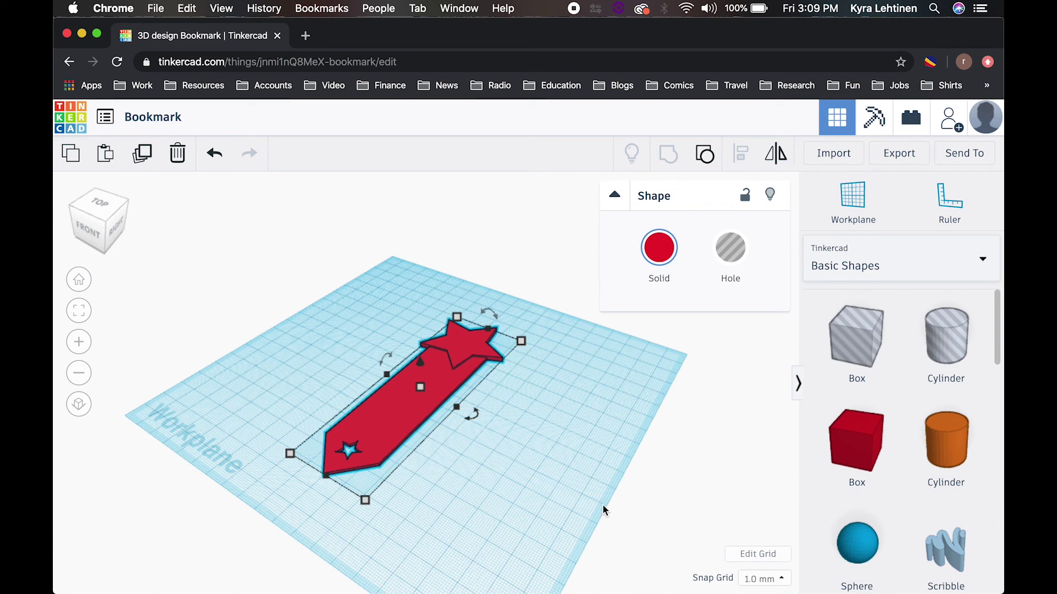
Step: Orbit the view to a top-down angle around the grouped star-topped bookmark
{"action": "right_click_drag", "start_coordinate": [543, 502], "coordinate": [694, 488]}
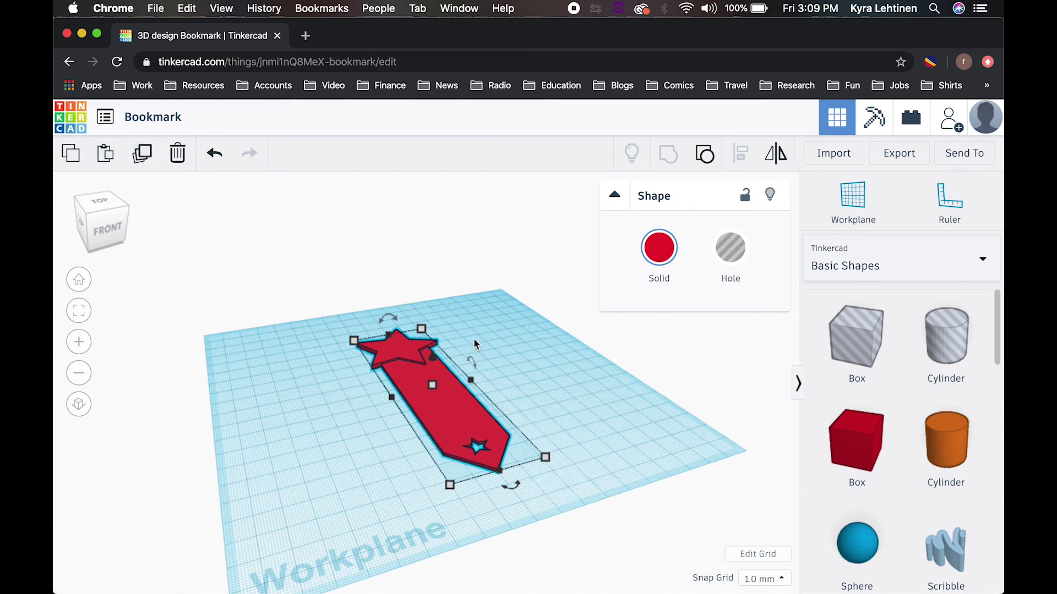
{"action": "right_click_drag", "start_coordinate": [577, 421], "coordinate": [656, 421]}
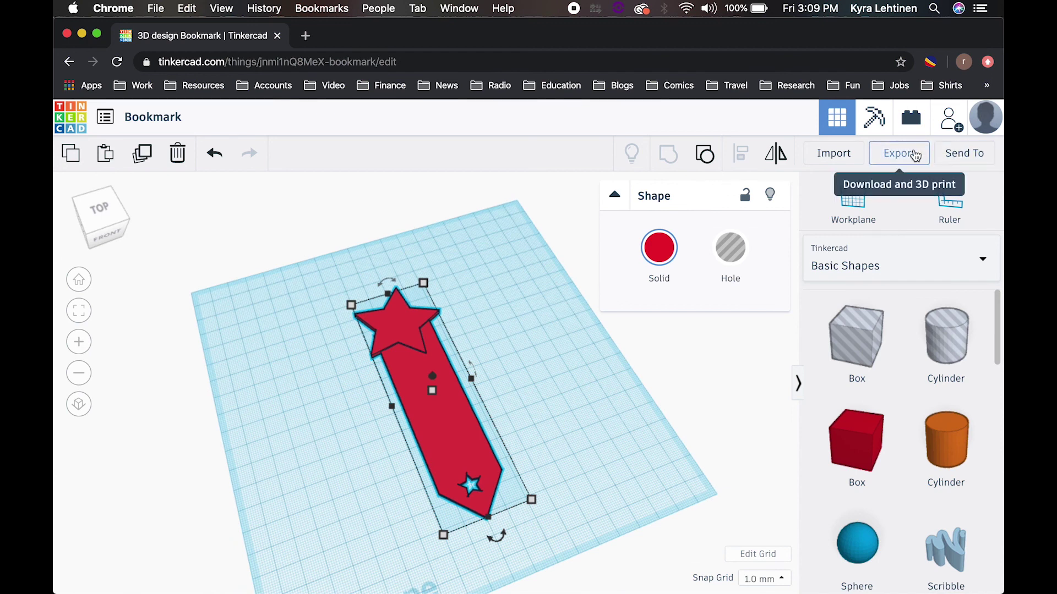
{"action": "left_click", "coordinate": [897, 149]}
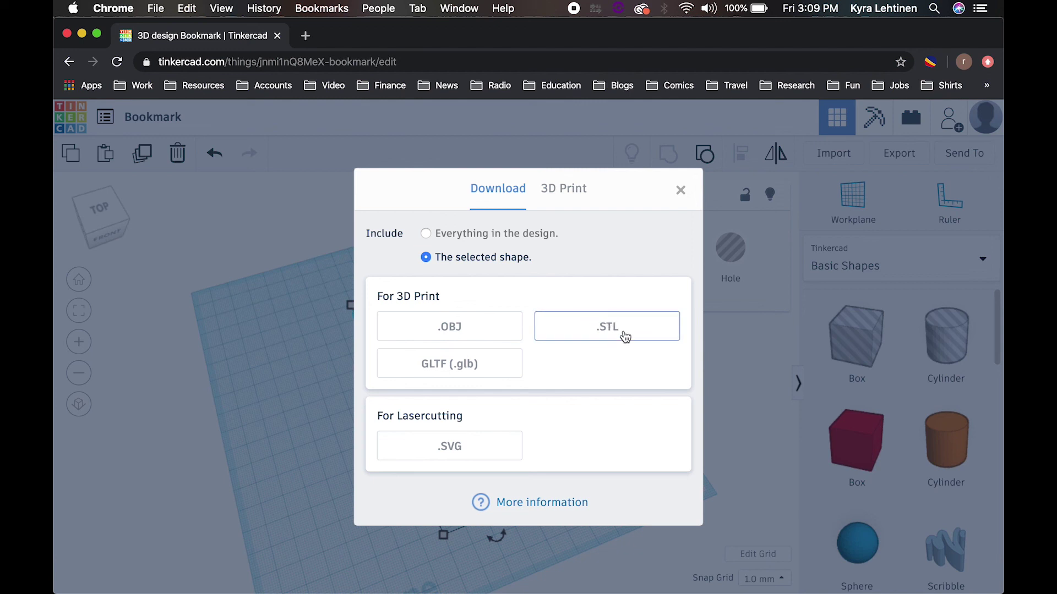
{"action": "left_click", "coordinate": [682, 191]}
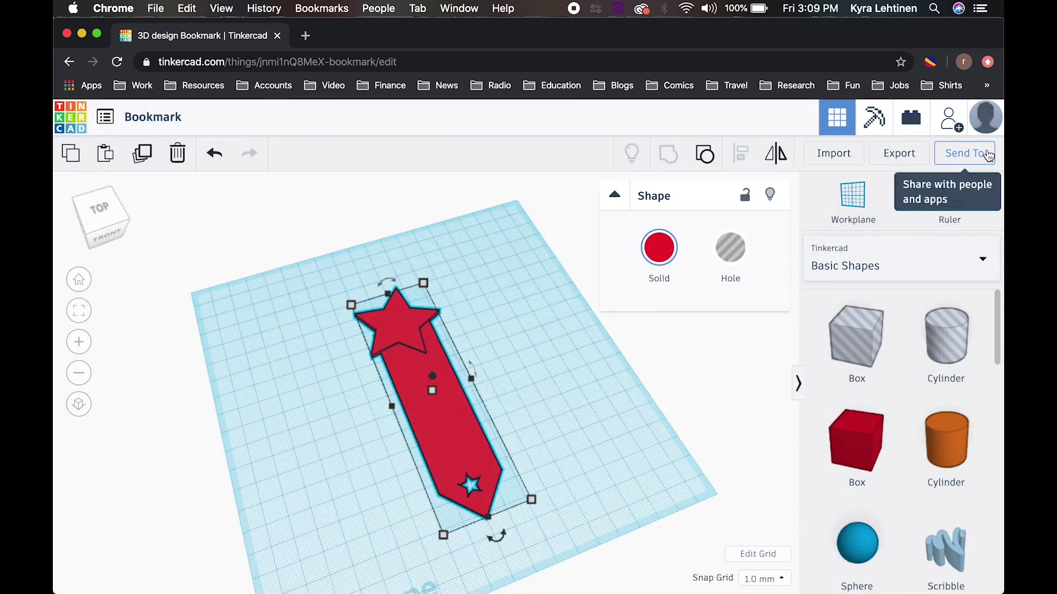
{"action": "left_click", "coordinate": [988, 156]}
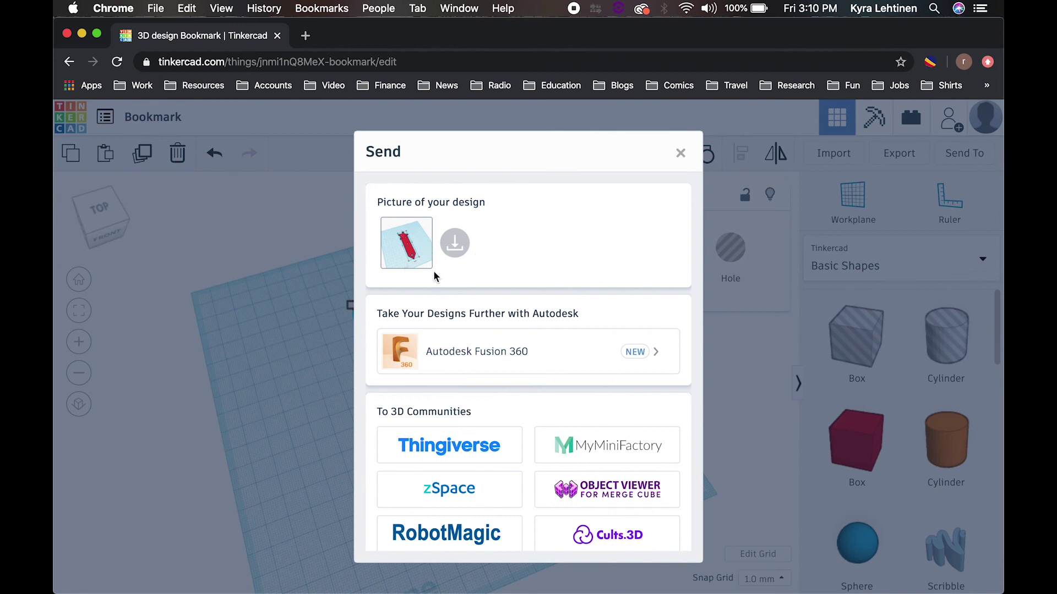
Step: Generate a new 336-hour invite link for the Bookmark design and copy it
{"action": "scroll", "coordinate": [512, 363], "scroll_direction": "down", "scroll_amount": 5}
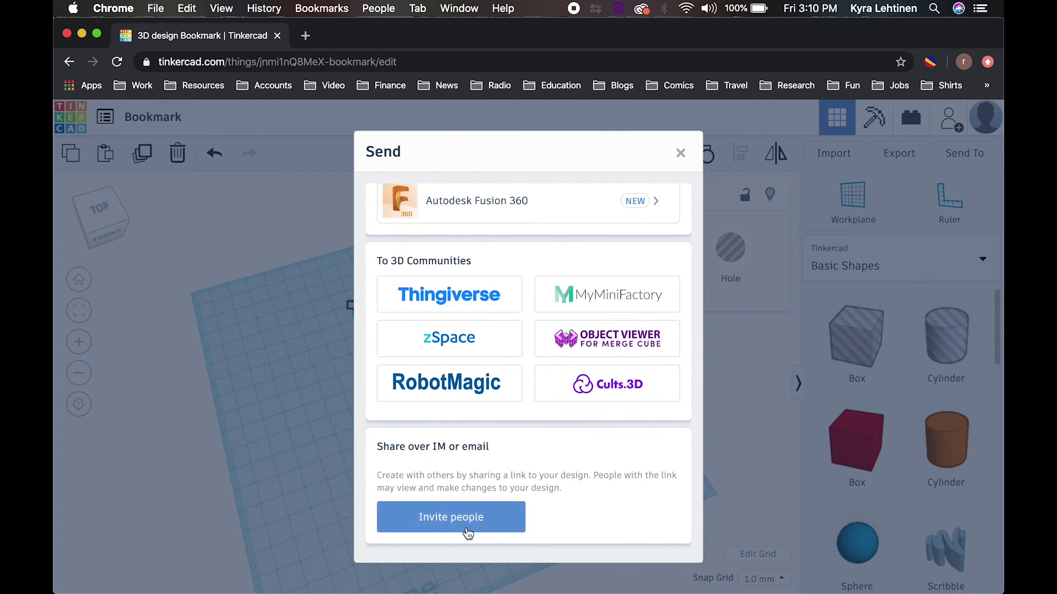
{"action": "left_click", "coordinate": [467, 528]}
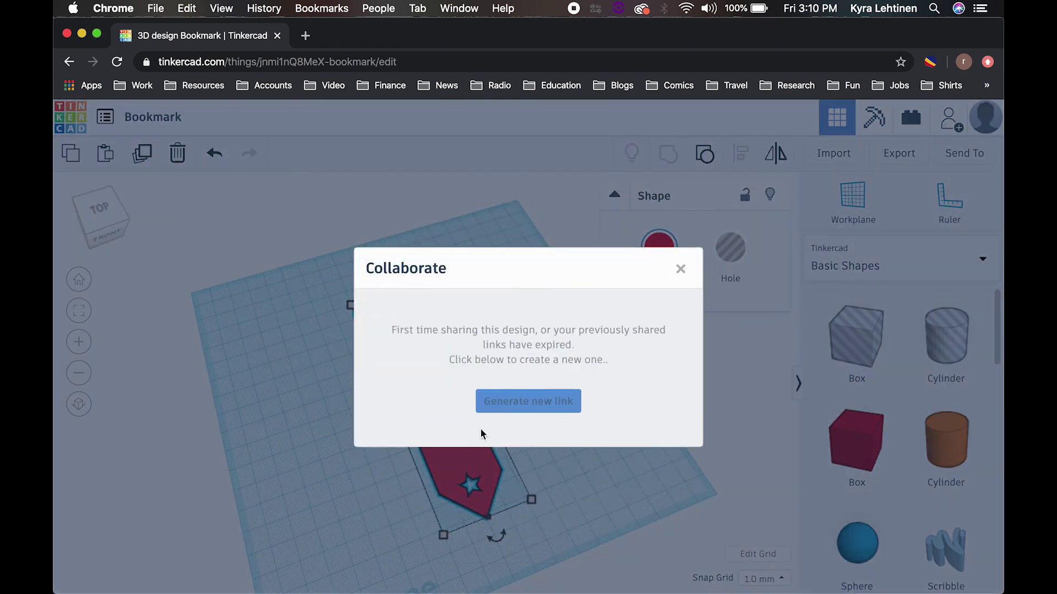
{"action": "left_click", "coordinate": [537, 410]}
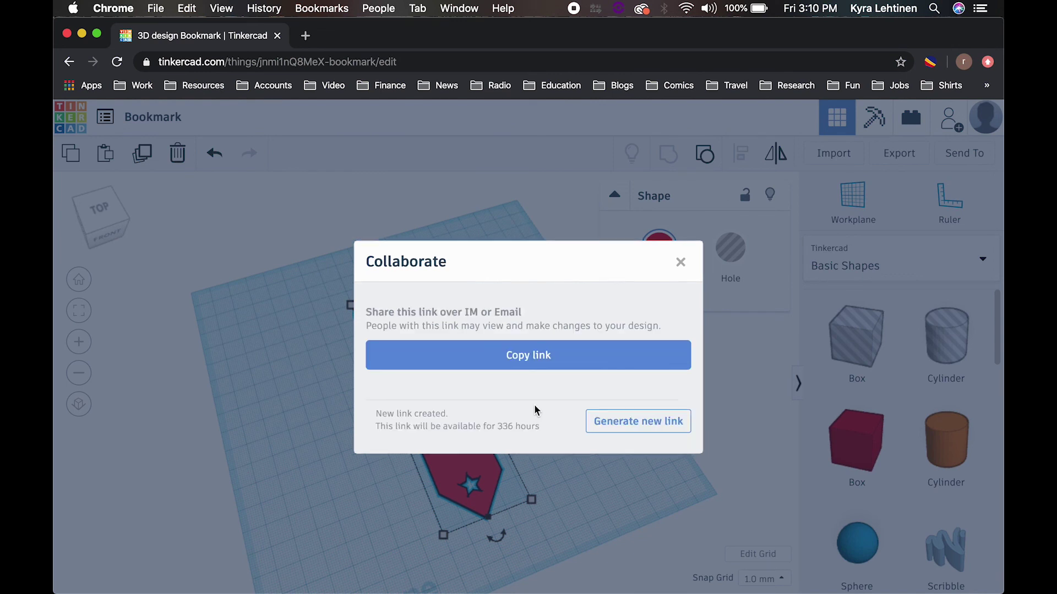
{"action": "left_click", "coordinate": [541, 368]}
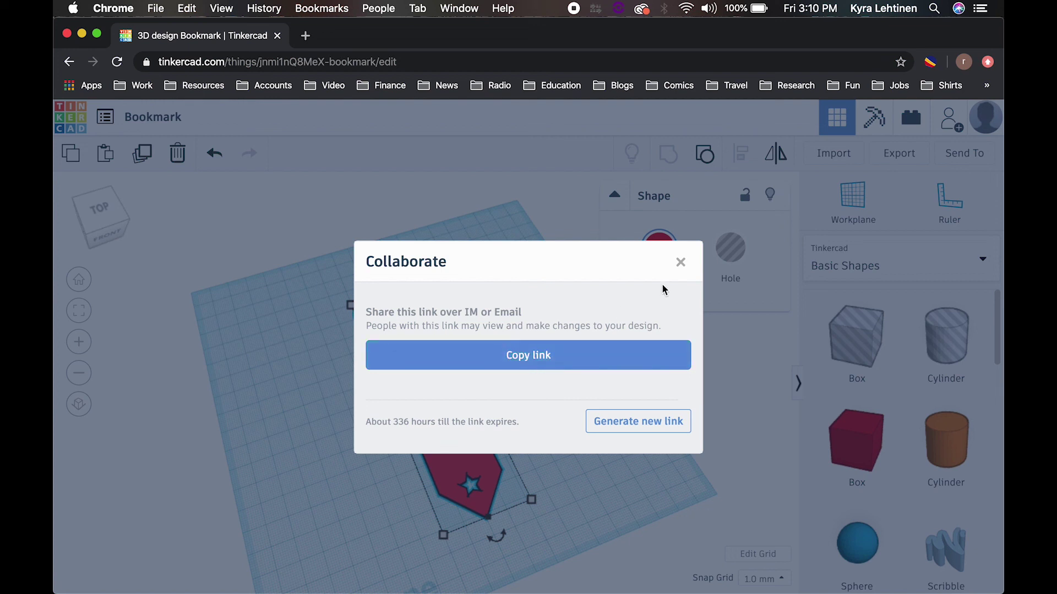
{"action": "left_click", "coordinate": [681, 263]}
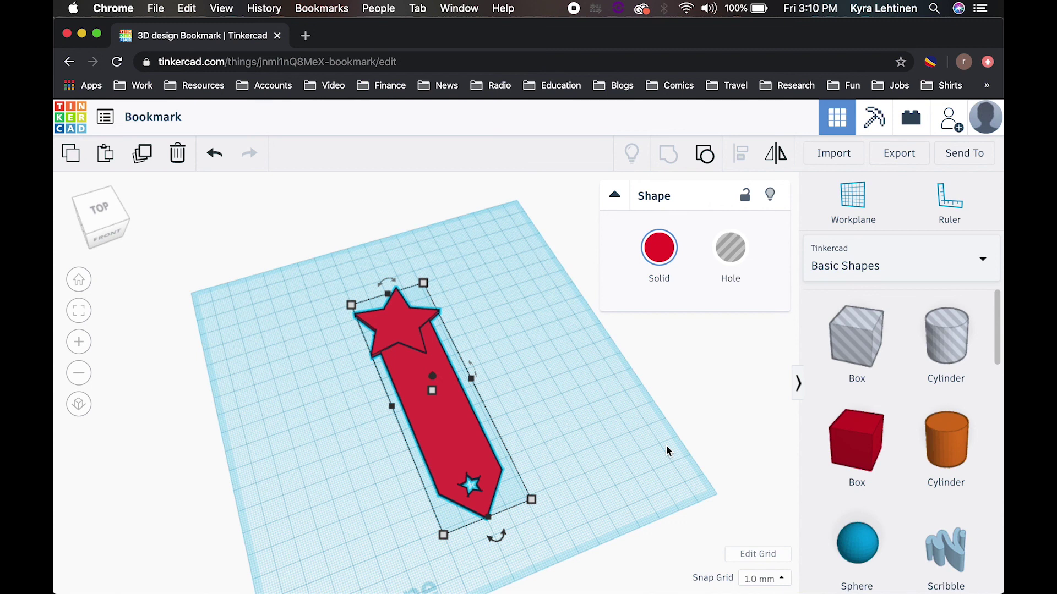
{"action": "right_click_drag", "start_coordinate": [635, 443], "coordinate": [474, 411]}
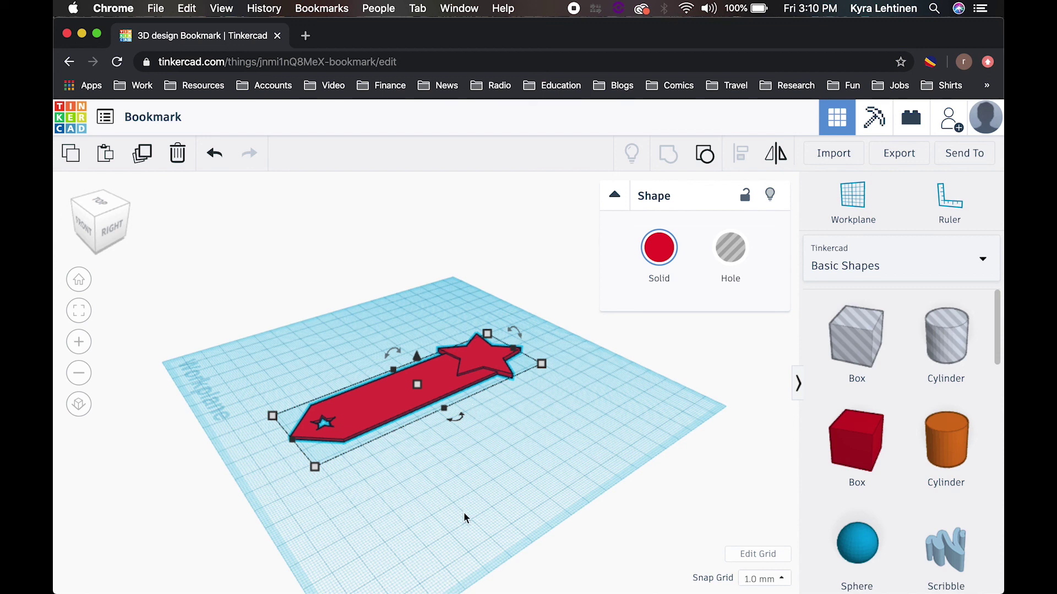
{"action": "right_click_drag", "start_coordinate": [430, 493], "coordinate": [610, 520]}
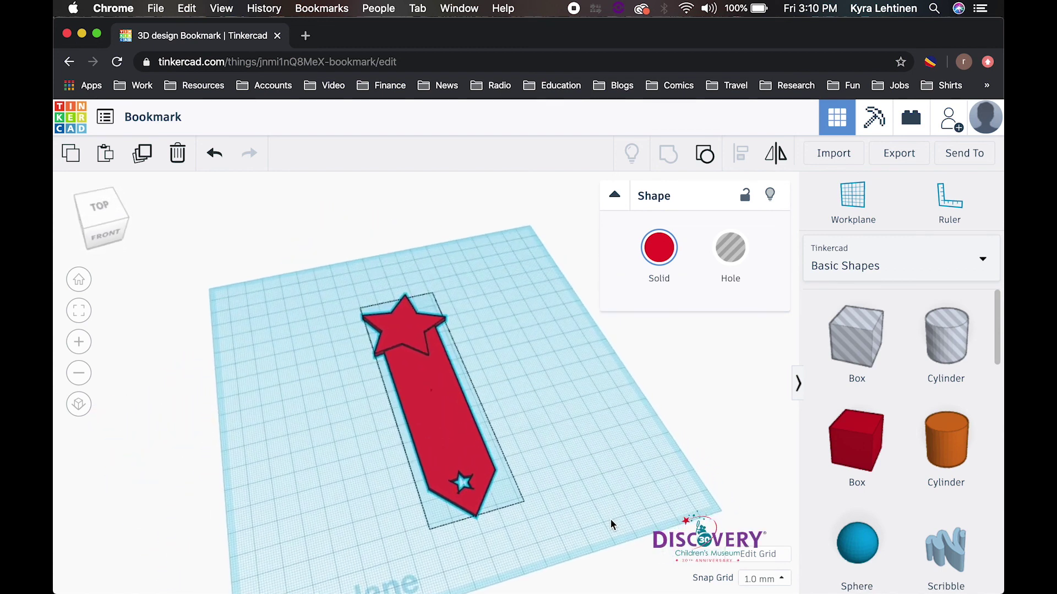